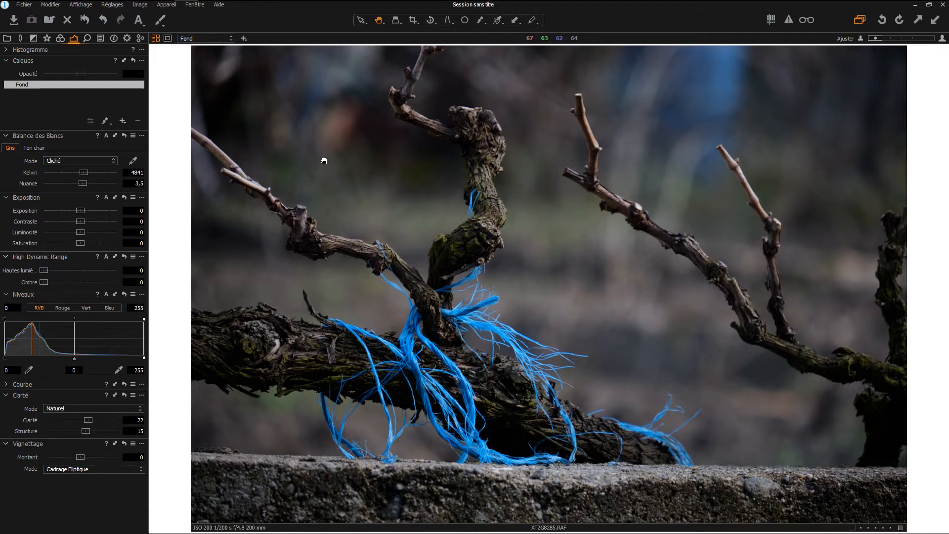
- Show the Color tools with Histogram, Base Characteristics and the Color Editor
left_click(60, 39)
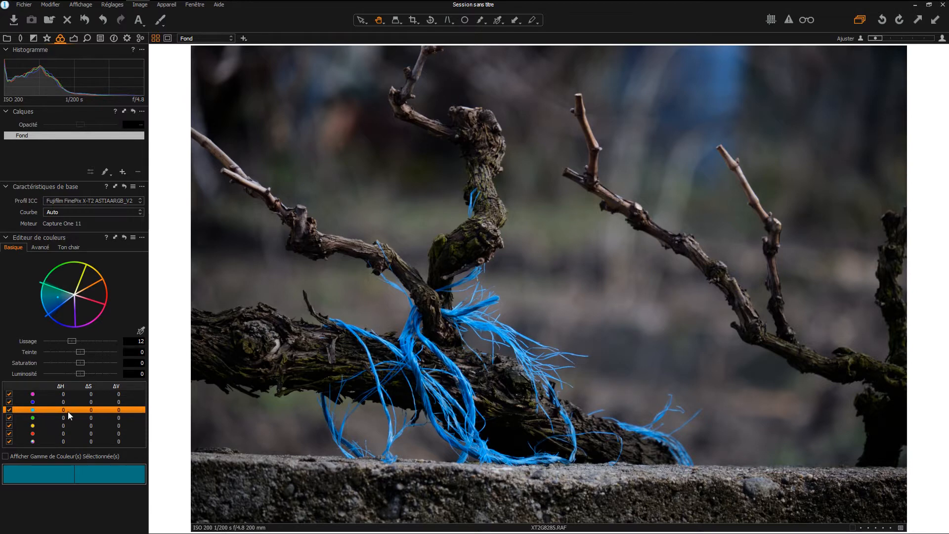
- Browse the red, blue, green and yellow rows, then pick the blue twine's colour from the photo
left_click(36, 434)
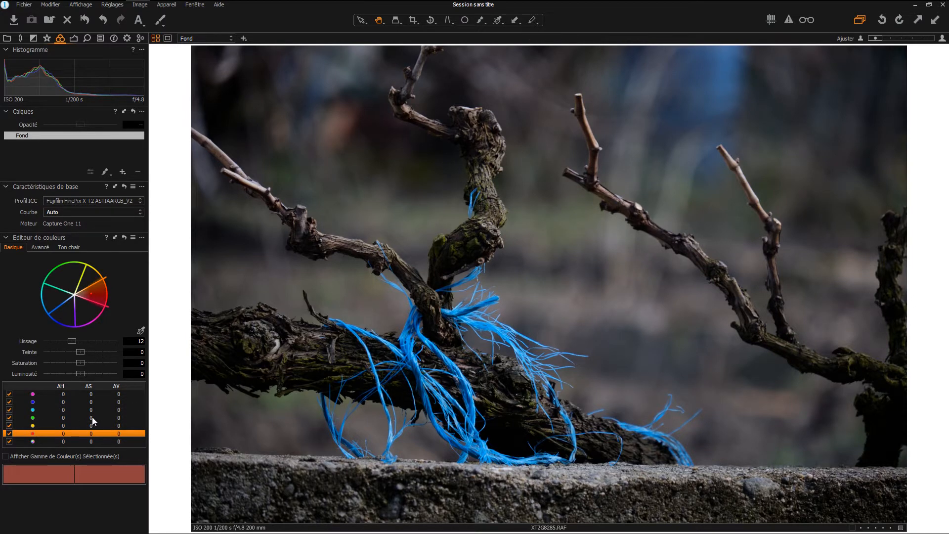
left_click(63, 401)
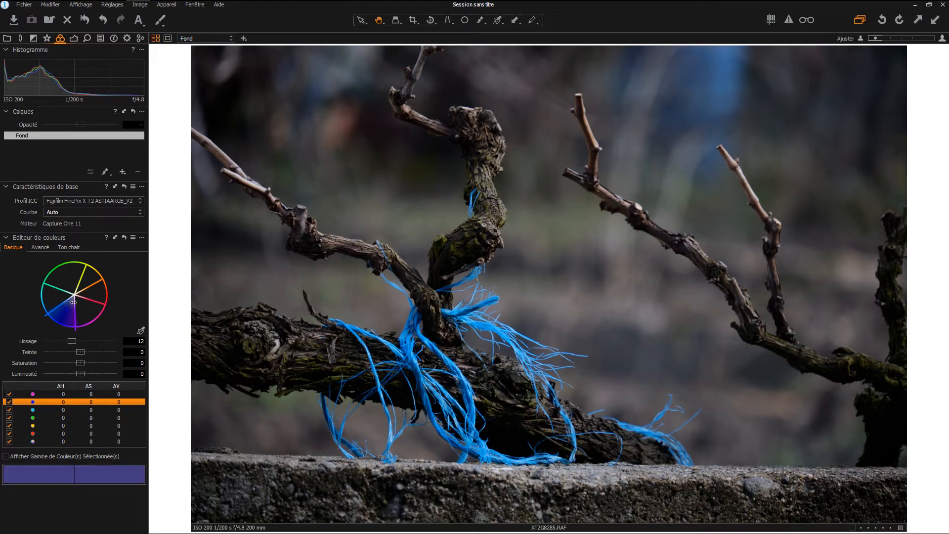
left_click(45, 418)
left_click(46, 427)
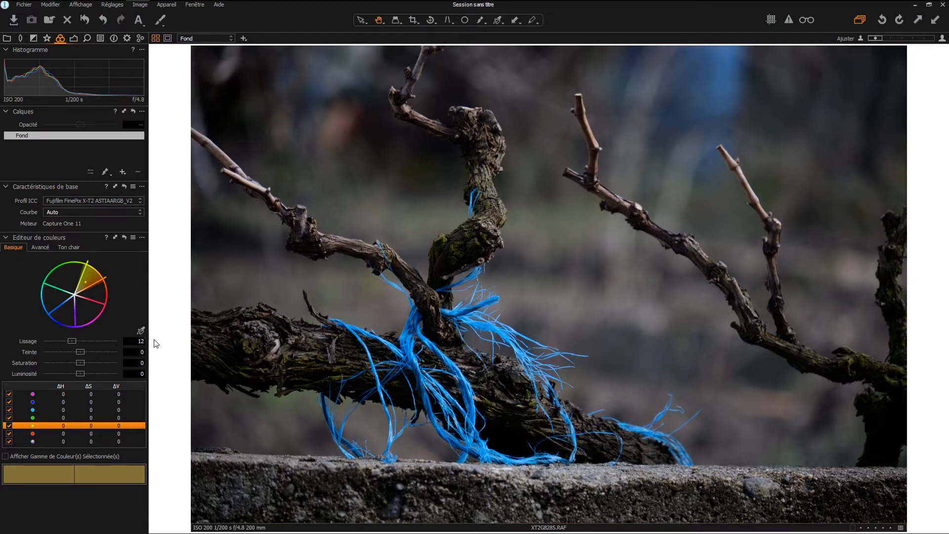
left_click(141, 332)
left_click(410, 344)
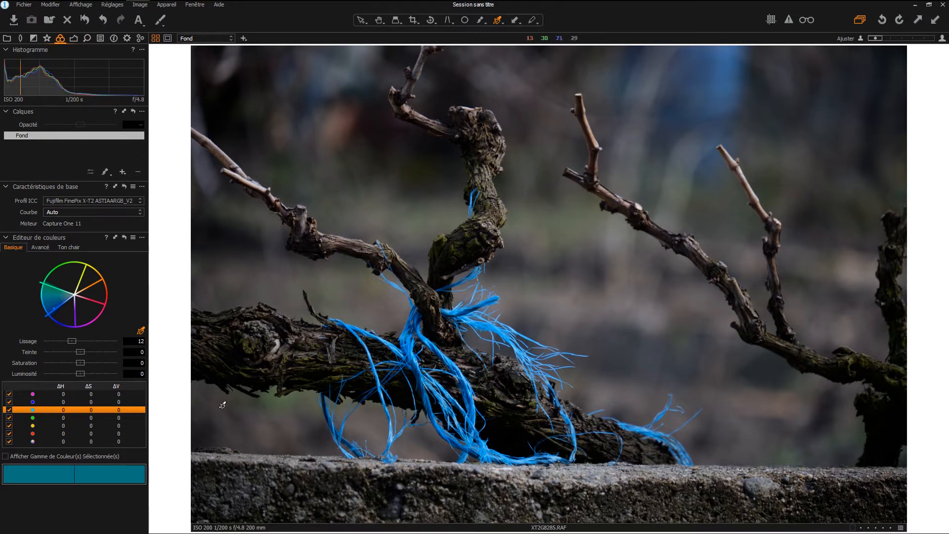
- Turn on the selected-colour-range preview so only the blue twine stays coloured
left_click(5, 457)
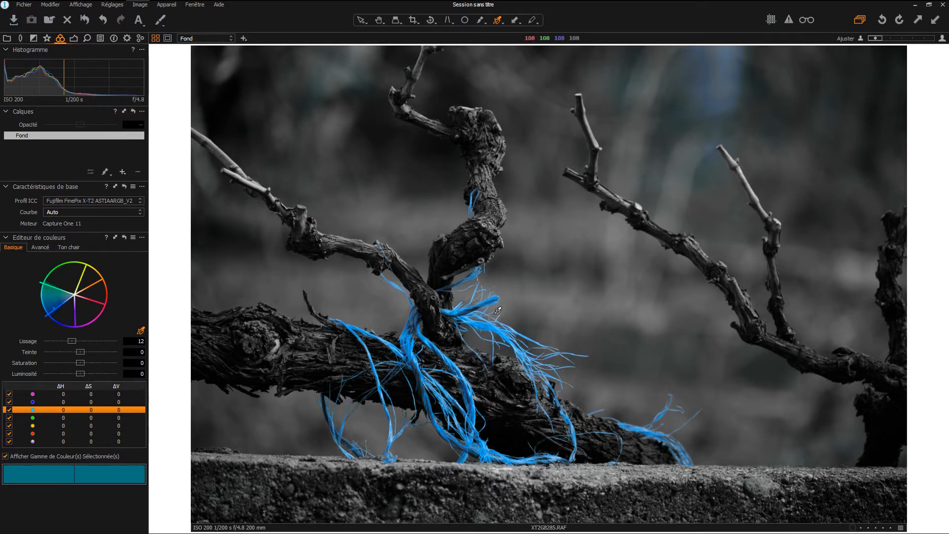
left_click(6, 455)
left_click(6, 456)
- Drag the colour wheel's range edges to fit the twine's deeper blue, smoothness 12
left_click_drag(49, 284, 47, 298)
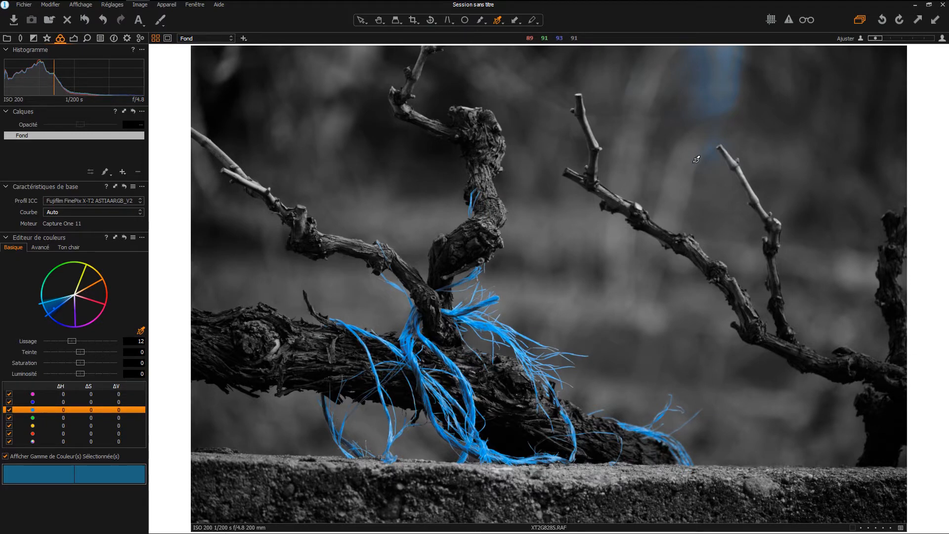
left_click_drag(58, 307, 74, 325)
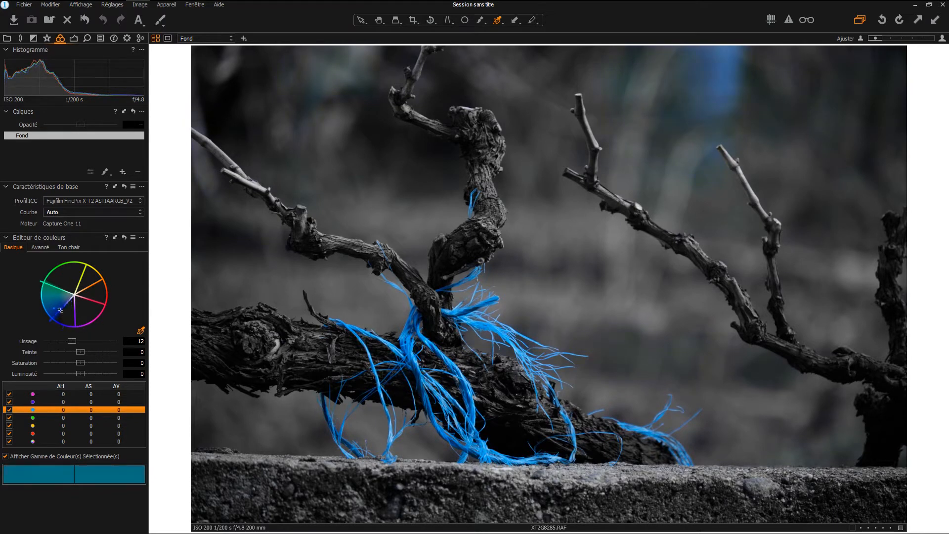
left_click_drag(81, 327, 50, 322)
left_click_drag(56, 283, 80, 269)
mouse_move(57, 315)
left_mouse_down()
mouse_move(76, 315)
mouse_move(57, 312)
left_mouse_up()
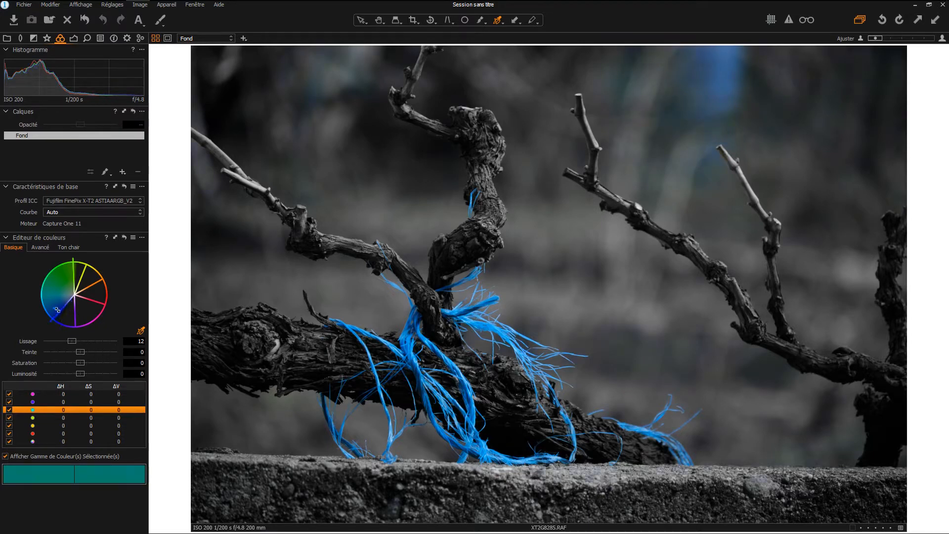
left_click_drag(72, 274, 53, 301)
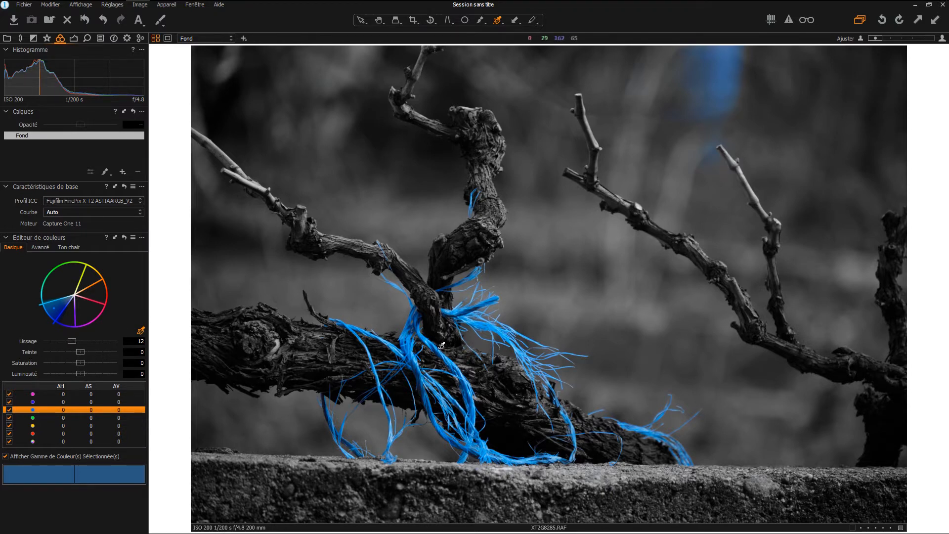
- Zoom in on the twine's fibres and test the Lissage slider, settling smoothness at 11.8
scroll(443, 345, "up", 3)
scroll(442, 345, "up", 1)
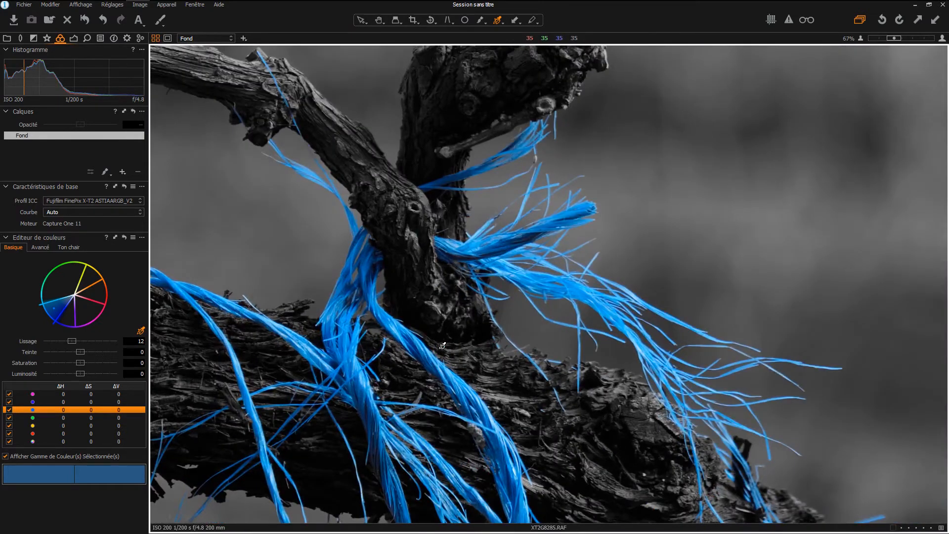
scroll(443, 346, "up", 1)
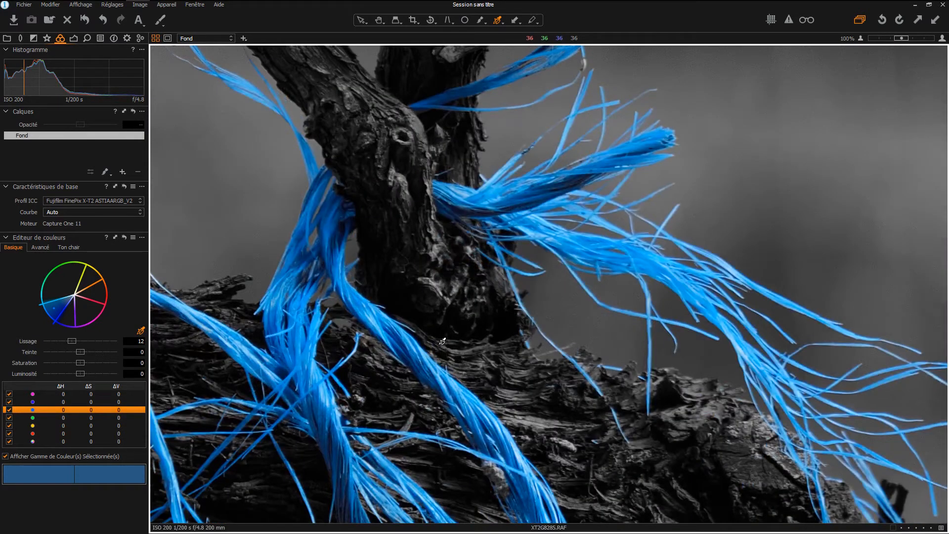
key("h")
left_click_drag(442, 341, 474, 242)
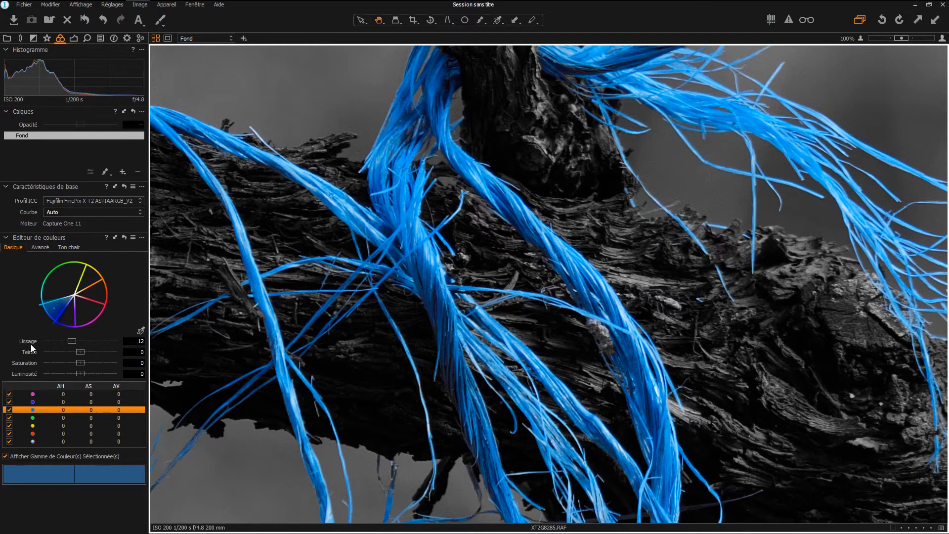
left_click_drag(75, 341, 42, 344)
left_click_drag(49, 341, 110, 341)
left_click_drag(112, 340, 70, 342)
- Fit the photo, lower the blue range's smoothness to 10.7 and test the hue slider
double_click(425, 225)
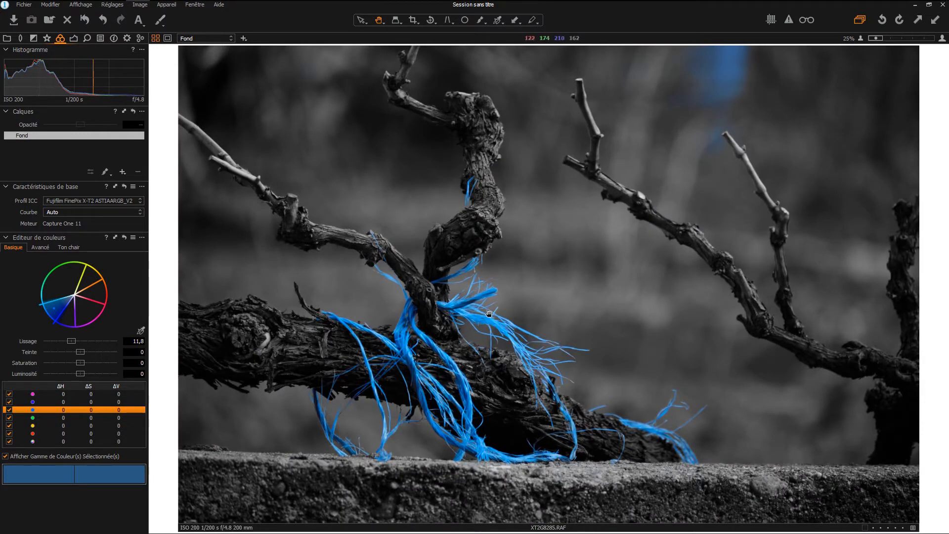
scroll(484, 317, "up", 1)
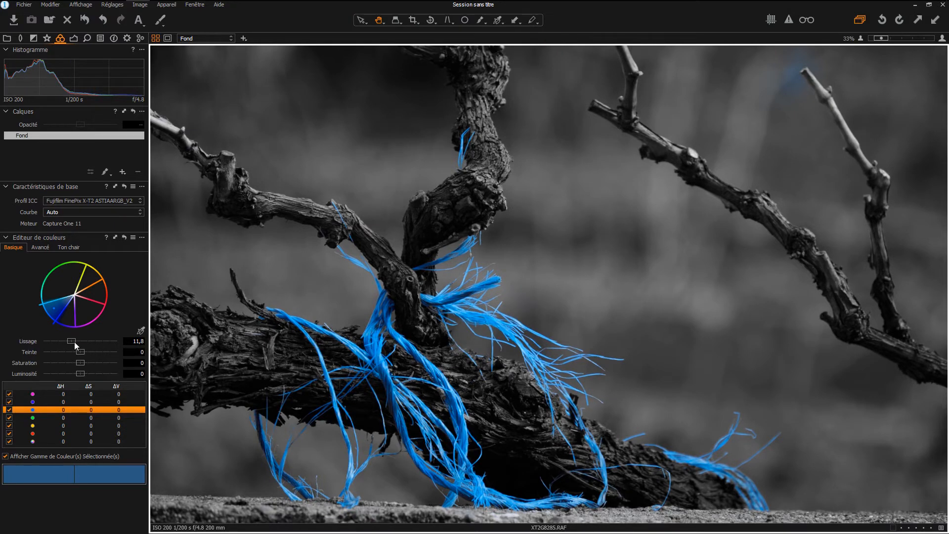
mouse_move(75, 342)
left_mouse_down()
mouse_move(34, 343)
mouse_move(69, 342)
left_mouse_up()
scroll(517, 211, "down", 2)
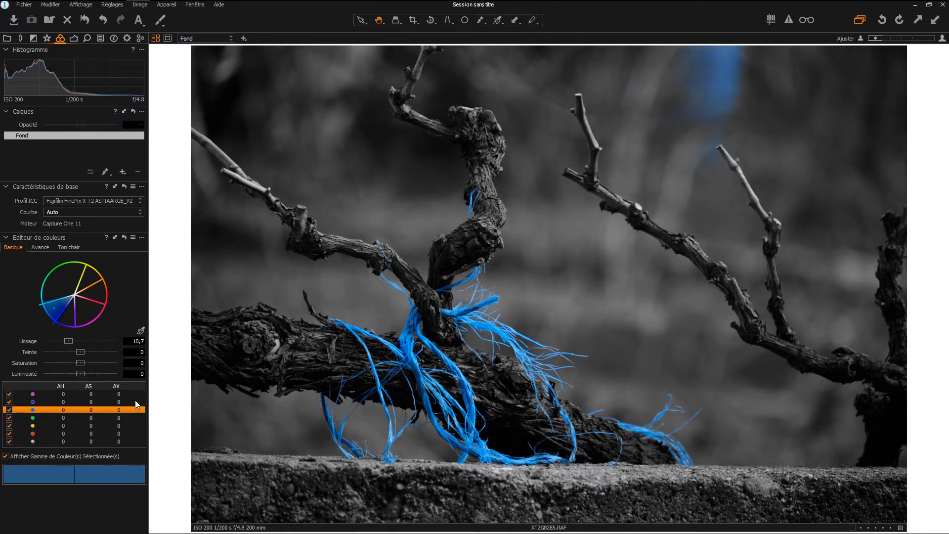
scroll(507, 379, "up", 2)
mouse_move(68, 352)
left_mouse_down()
mouse_move(108, 354)
mouse_move(37, 352)
mouse_move(109, 355)
mouse_move(81, 351)
left_mouse_up()
- Test the blue range's saturation with the preview off, then reset saturation and lightness to 0
mouse_move(81, 363)
left_mouse_down()
mouse_move(100, 365)
mouse_move(43, 363)
mouse_move(95, 367)
left_mouse_up()
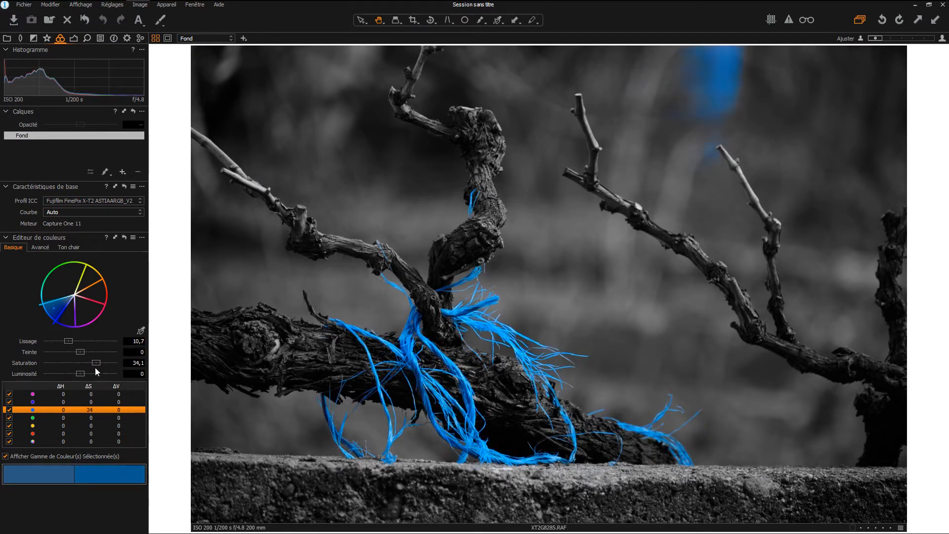
left_click(6, 457)
left_click_drag(96, 363, 127, 363)
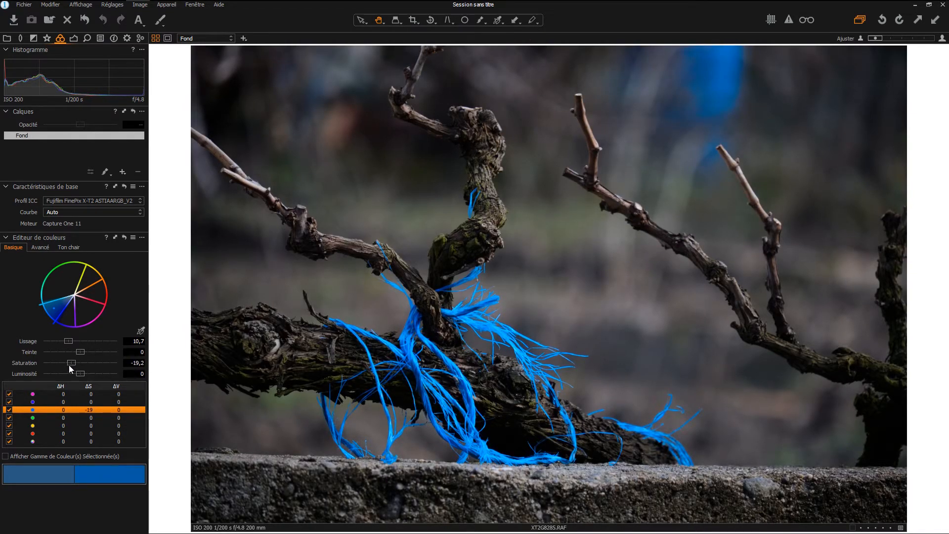
mouse_move(69, 365)
left_mouse_down()
mouse_move(22, 362)
mouse_move(52, 370)
left_mouse_up()
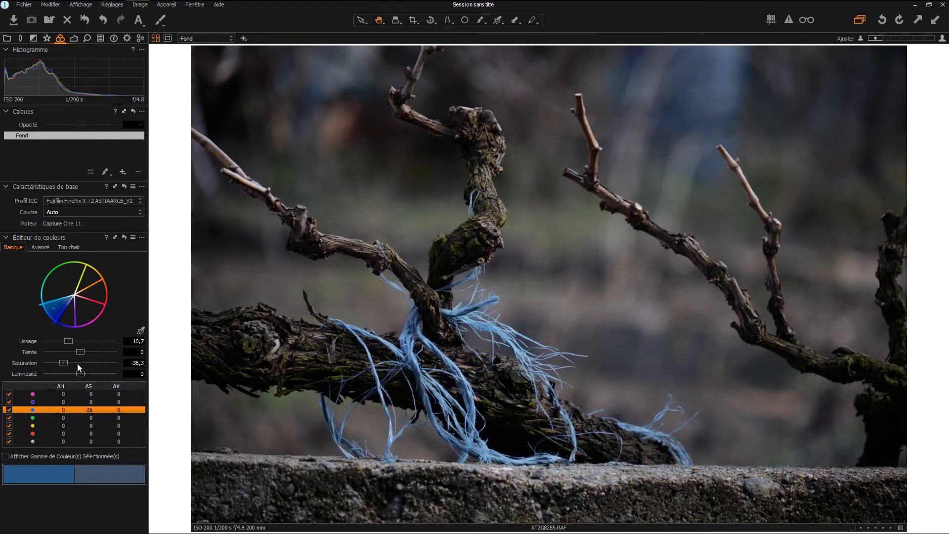
mouse_move(77, 364)
left_mouse_down()
mouse_move(120, 364)
mouse_move(44, 374)
mouse_move(81, 374)
left_mouse_up()
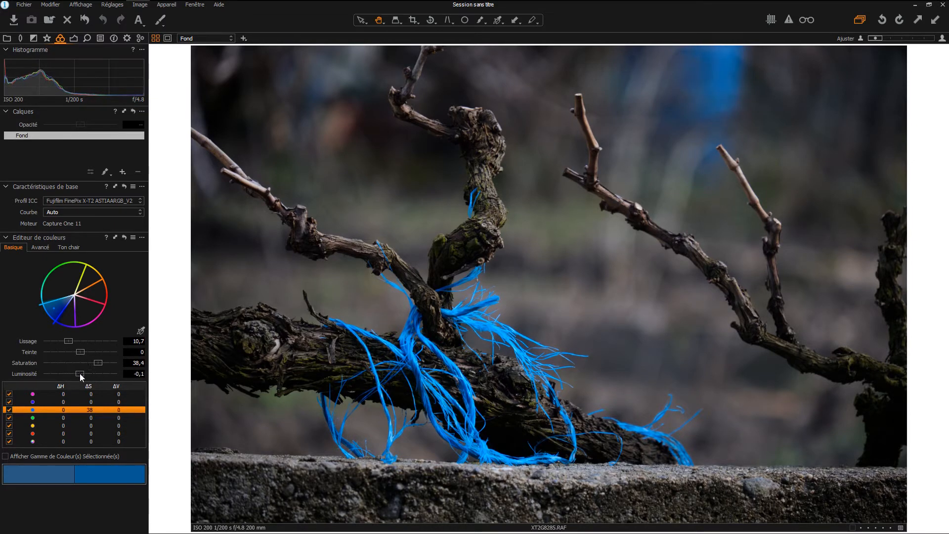
double_click(75, 374)
double_click(96, 364)
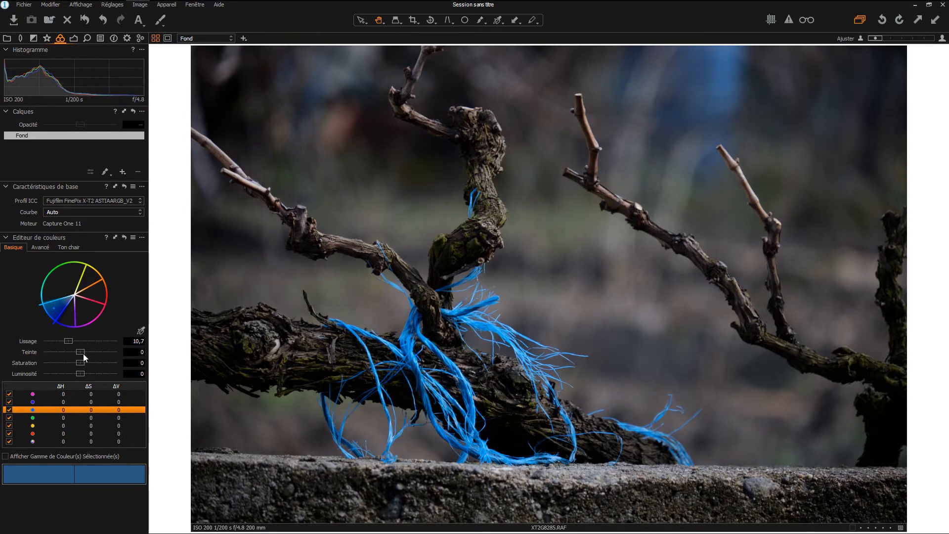
- Sample the twine's blue several times in Advanced mode and widen the range toward cyan, smoothness 20
left_click(38, 248)
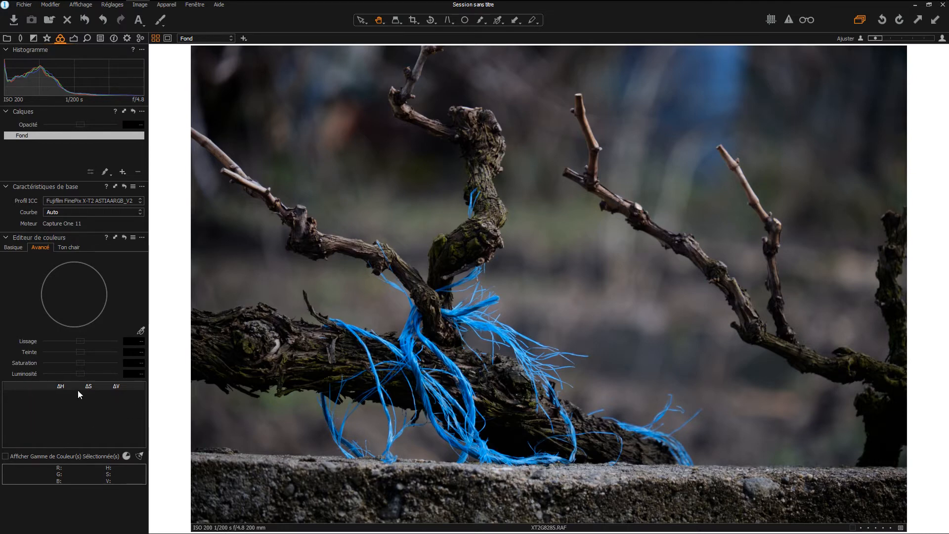
left_click(141, 330)
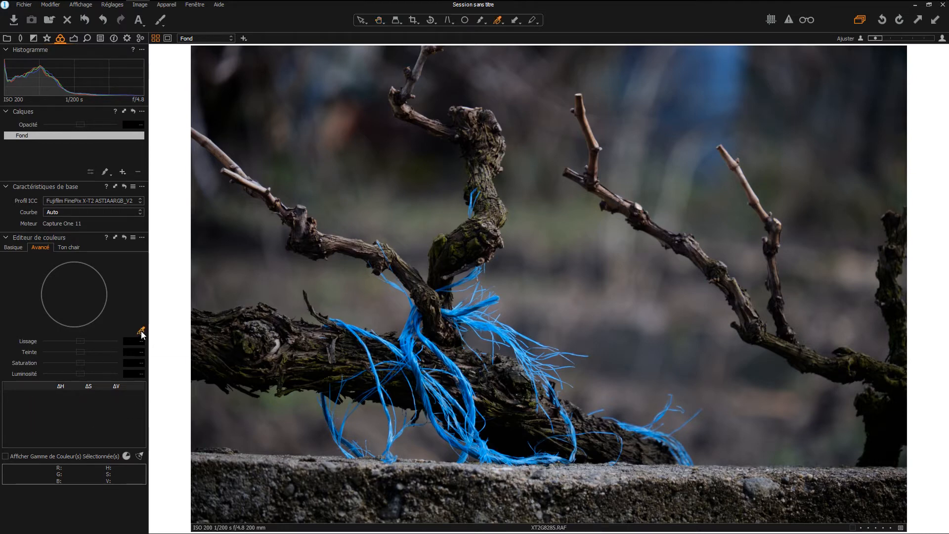
left_click(423, 336)
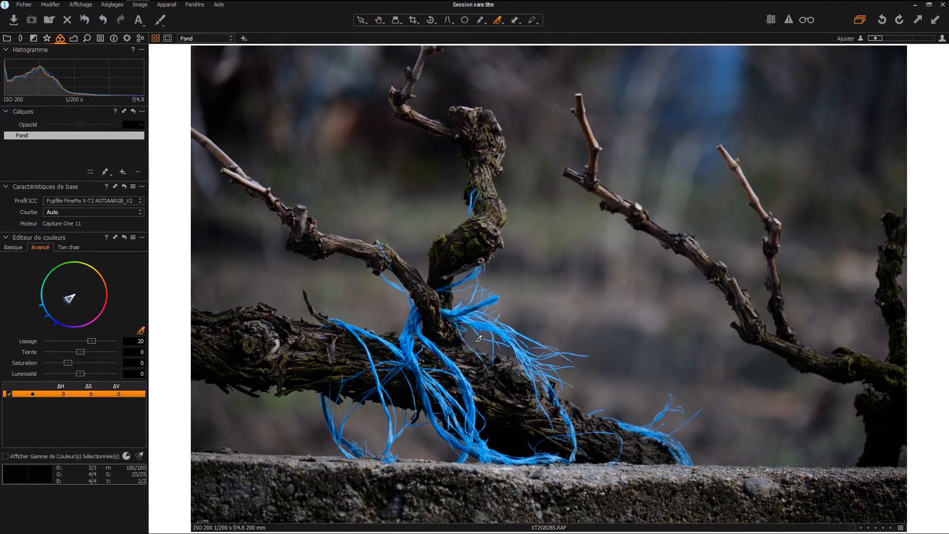
left_click(473, 412)
left_click(511, 335)
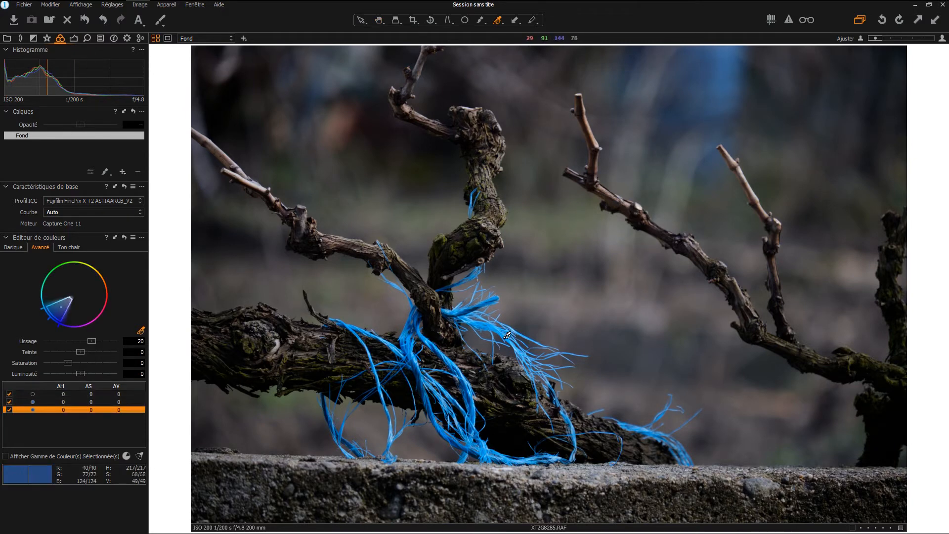
left_click(418, 368)
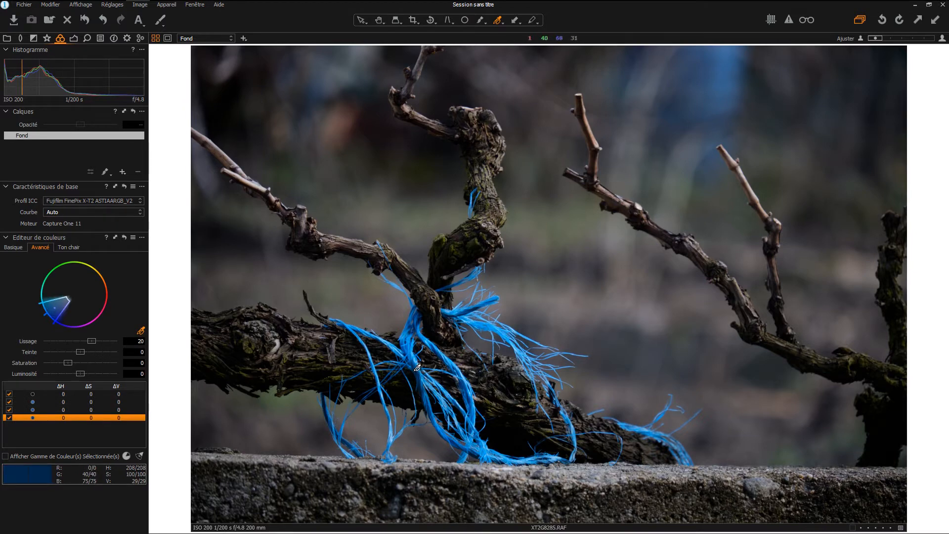
left_click(416, 365)
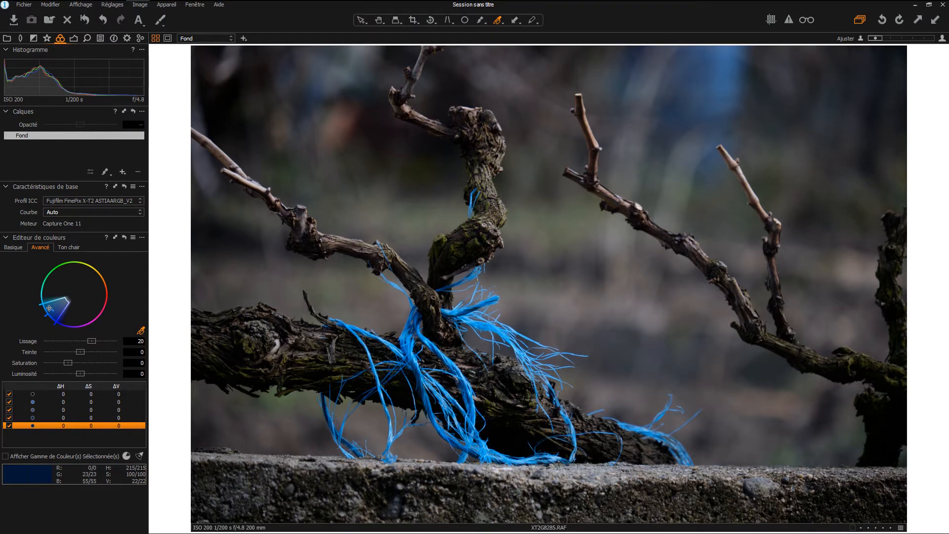
left_click(14, 248)
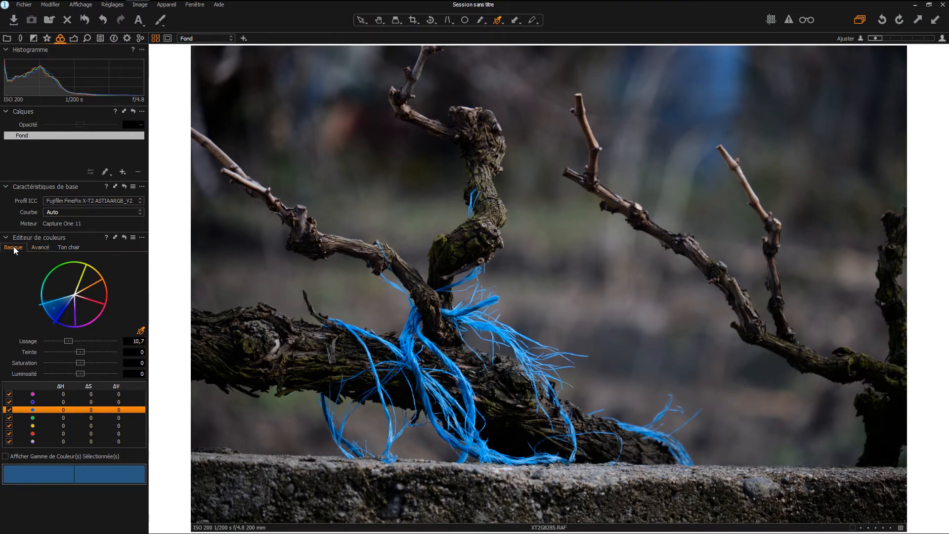
left_click_drag(60, 313, 39, 296)
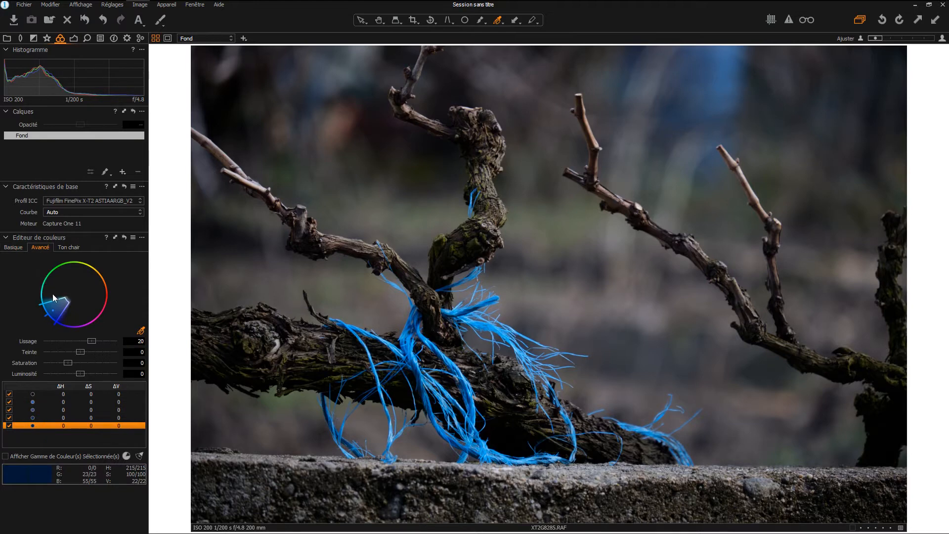
- Fine-tune the hue wedge around the twine's blue and return to the Basic colour ranges
mouse_move(55, 298)
left_mouse_down()
mouse_move(61, 275)
mouse_move(77, 271)
mouse_move(96, 281)
mouse_move(46, 276)
mouse_move(38, 294)
mouse_move(60, 320)
mouse_move(101, 311)
mouse_move(115, 293)
mouse_move(92, 262)
mouse_move(40, 296)
mouse_move(45, 276)
mouse_move(98, 272)
mouse_move(101, 315)
mouse_move(66, 328)
mouse_move(58, 319)
mouse_move(50, 296)
mouse_move(79, 268)
mouse_move(49, 278)
mouse_move(43, 300)
left_mouse_up()
left_click_drag(51, 300, 52, 305)
mouse_move(70, 298)
left_mouse_down()
mouse_move(58, 312)
mouse_move(88, 292)
mouse_move(63, 312)
left_mouse_up()
left_click_drag(51, 314, 65, 300)
left_click(20, 247)
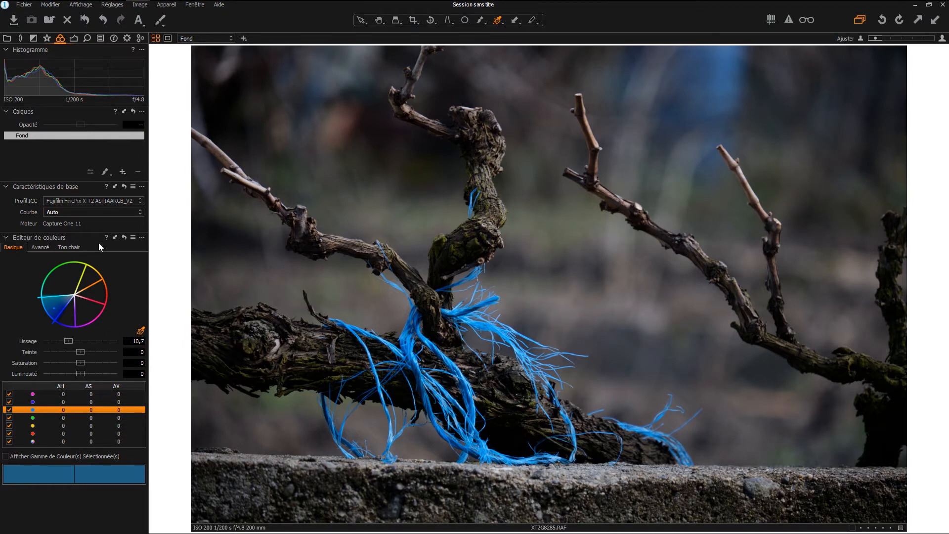
- In the Advanced tab, reset, pick the twine's blue and raise its saturation to 76
left_click(42, 247)
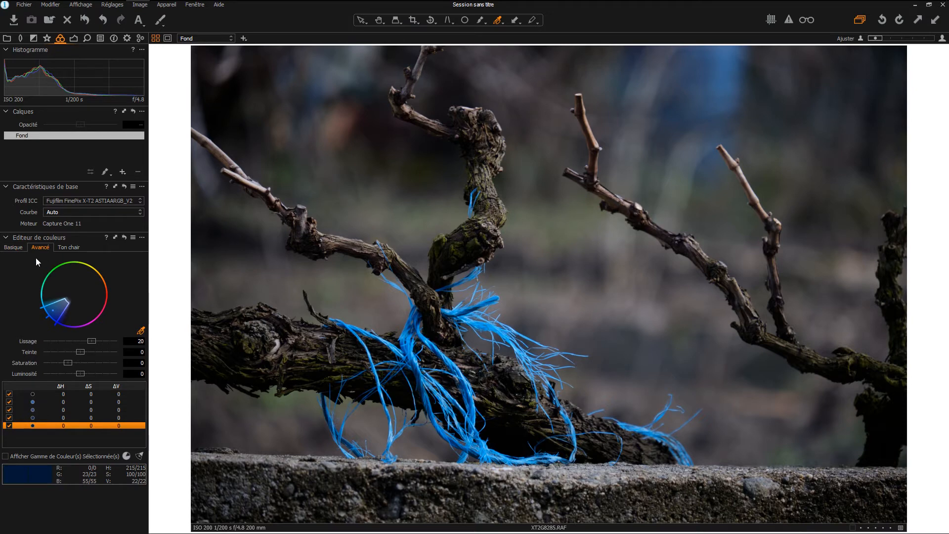
left_click(15, 248)
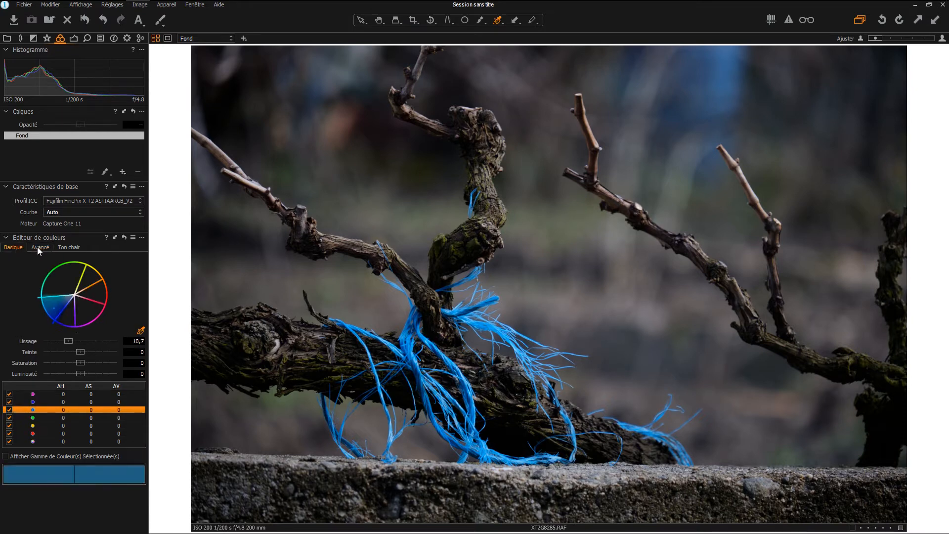
left_click(37, 249)
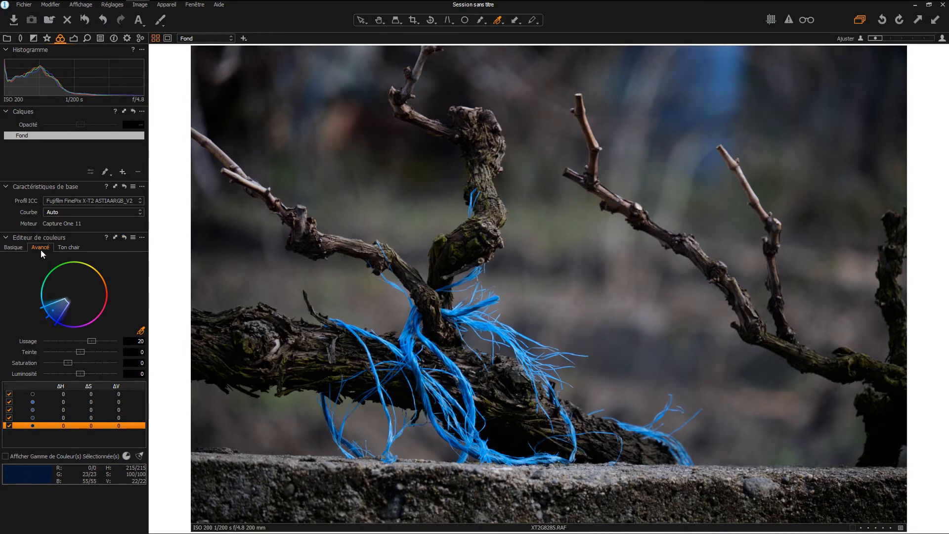
left_click(124, 237)
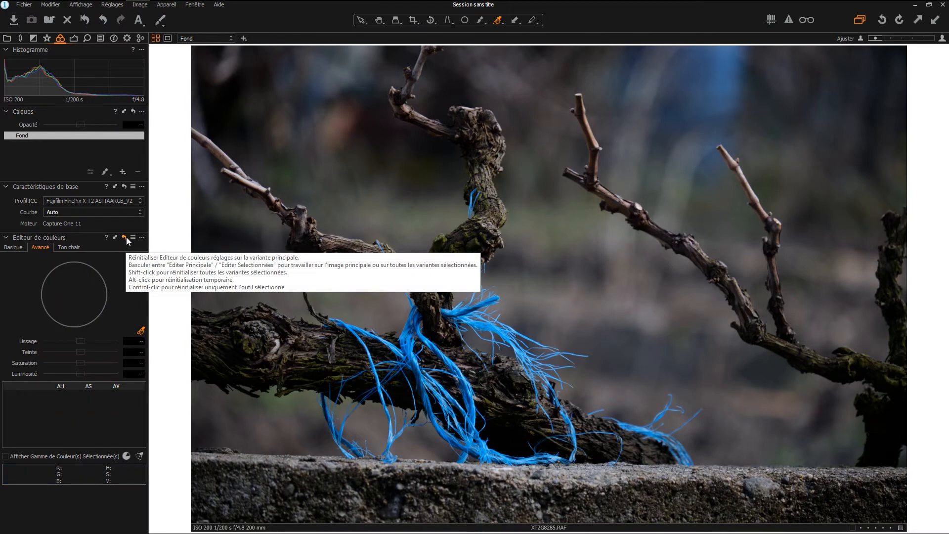
left_click(409, 343)
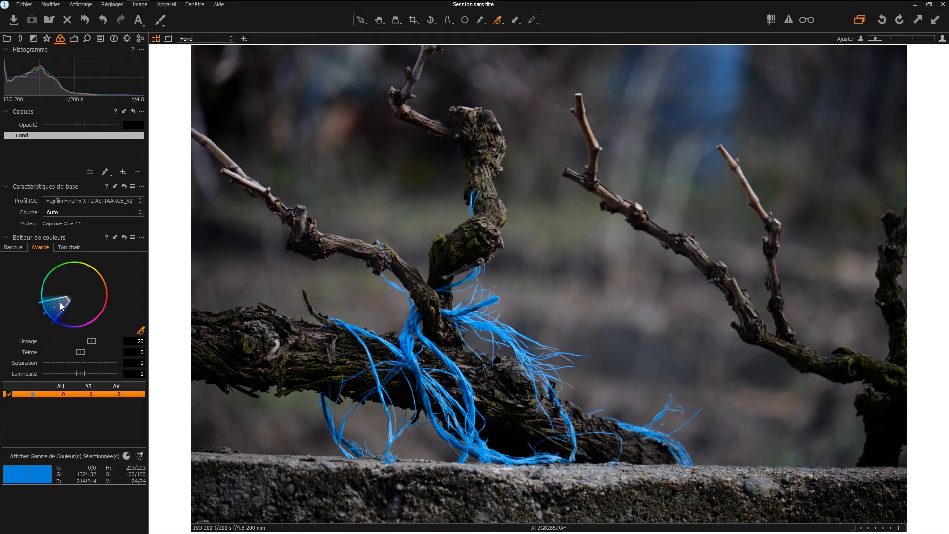
left_click_drag(75, 359, 87, 364)
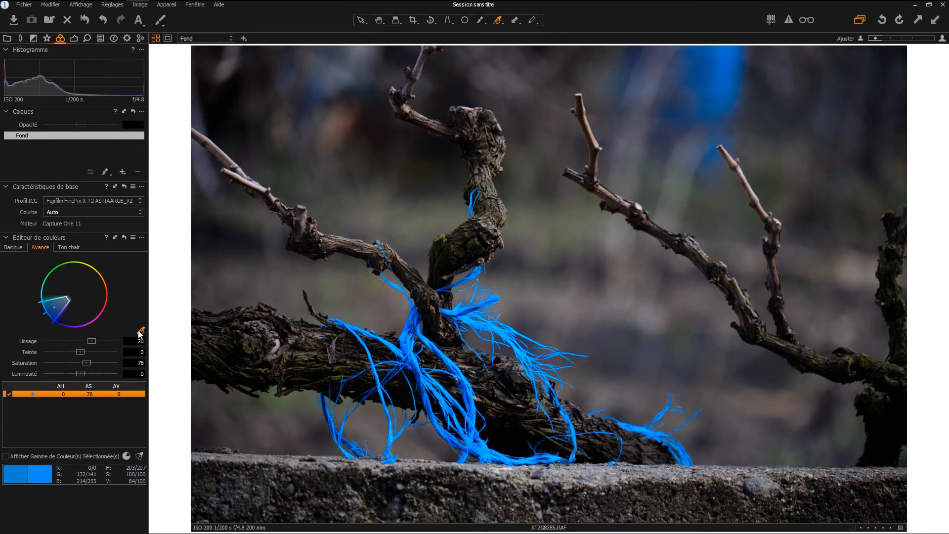
- Zoom in and sample the mossy bark as a second yellow colour range
scroll(288, 396, "up", 5)
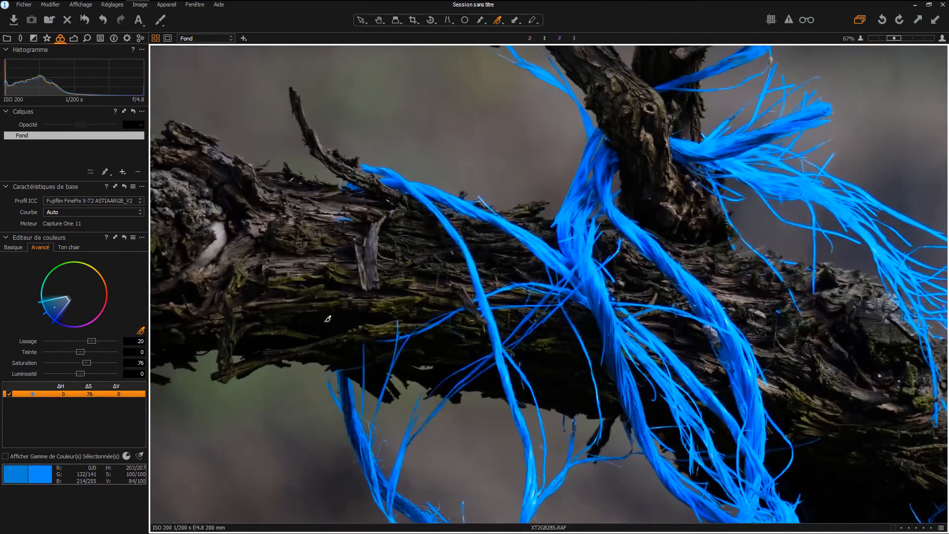
scroll(355, 275, "down", 1)
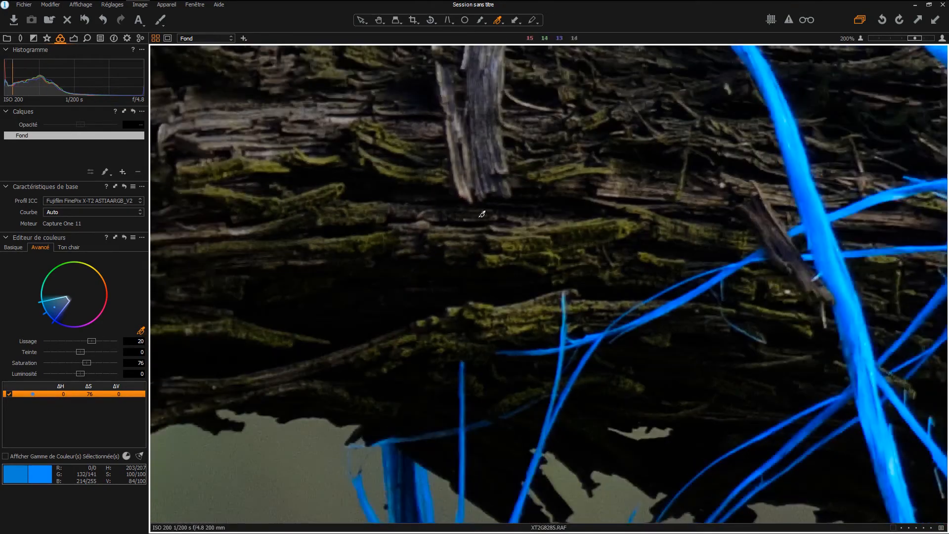
left_click(362, 317)
- Boost the moss range to saturation 200 and lightness 100
scroll(310, 344, "down", 5)
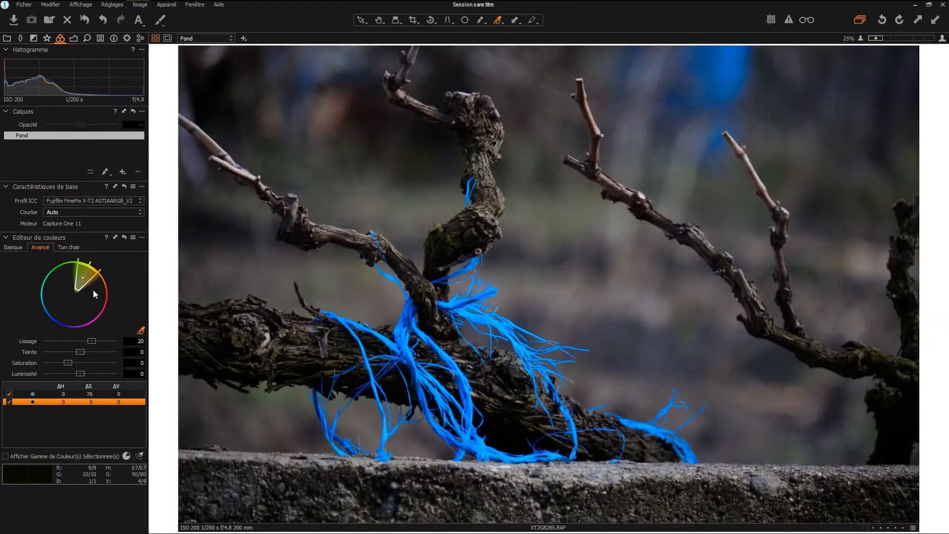
left_click_drag(68, 362, 119, 375)
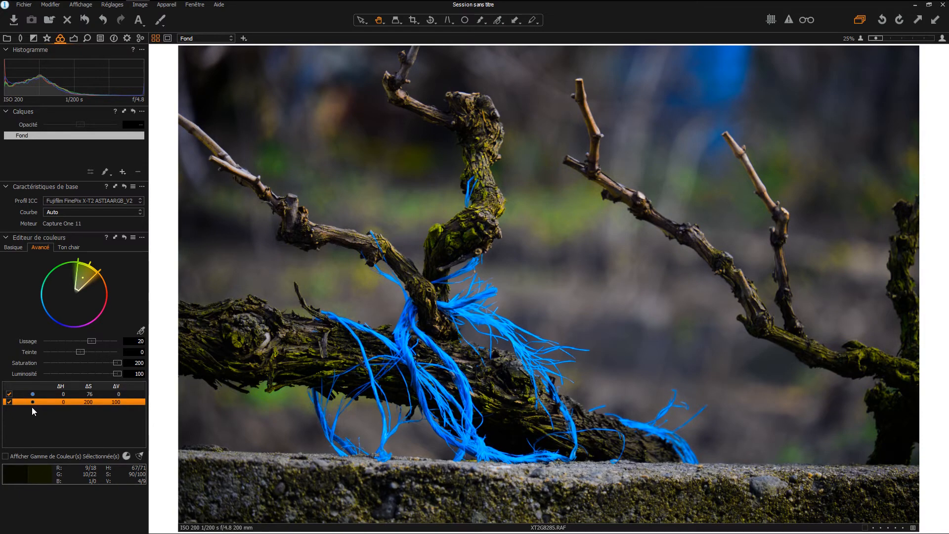
left_click(36, 393)
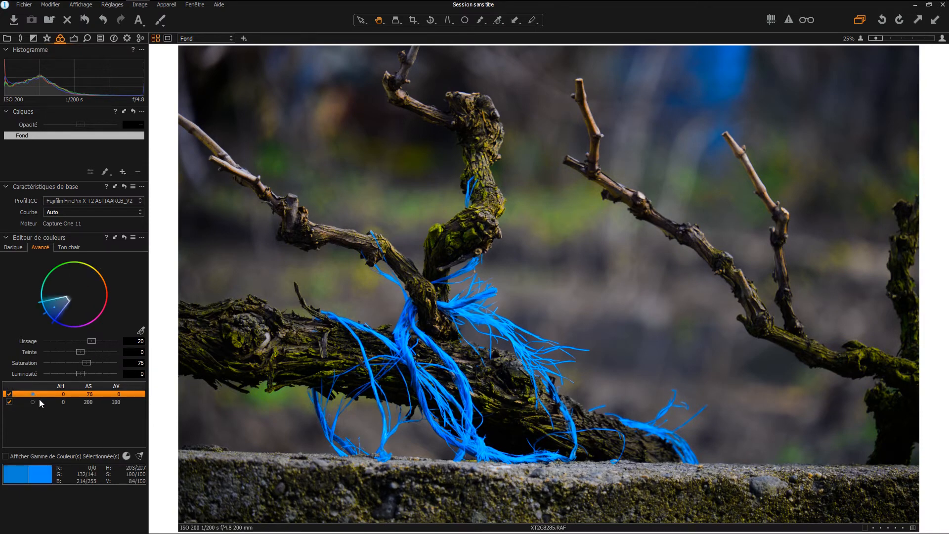
left_click(40, 399)
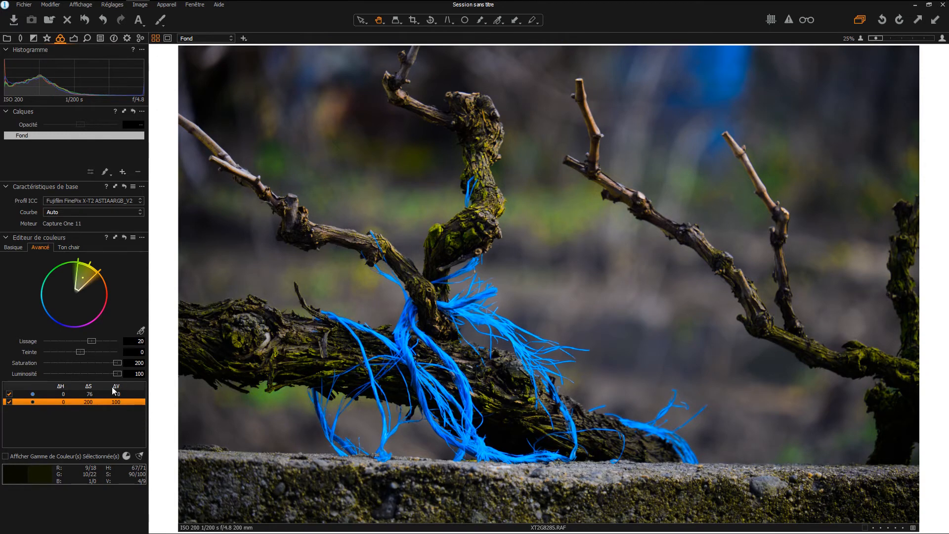
- Toggle the blue and moss ranges to compare, leaving the moss range switched off
left_click(37, 395)
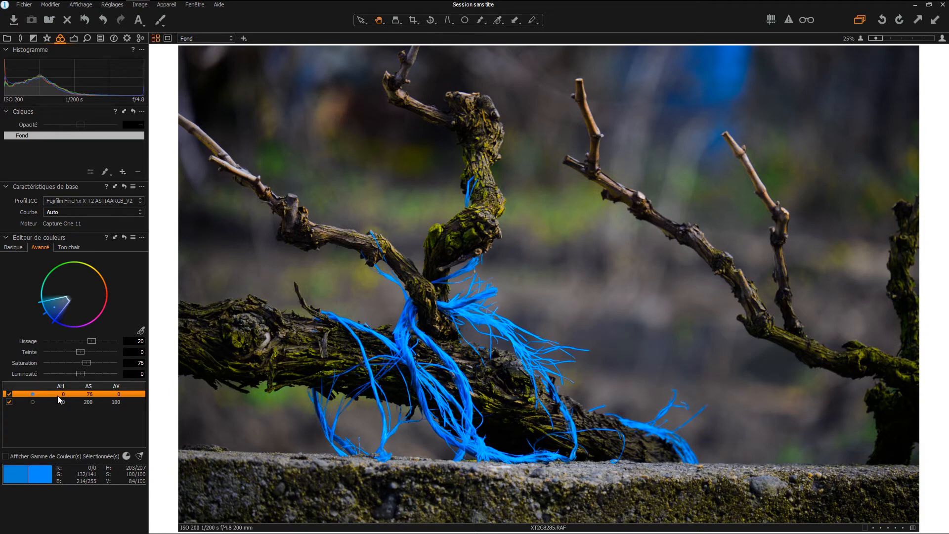
left_click(9, 395)
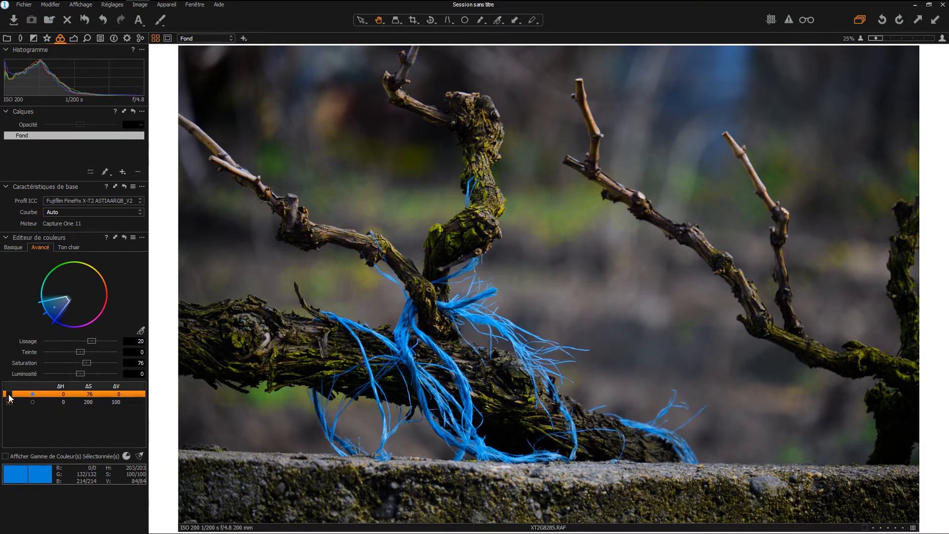
left_click(9, 394)
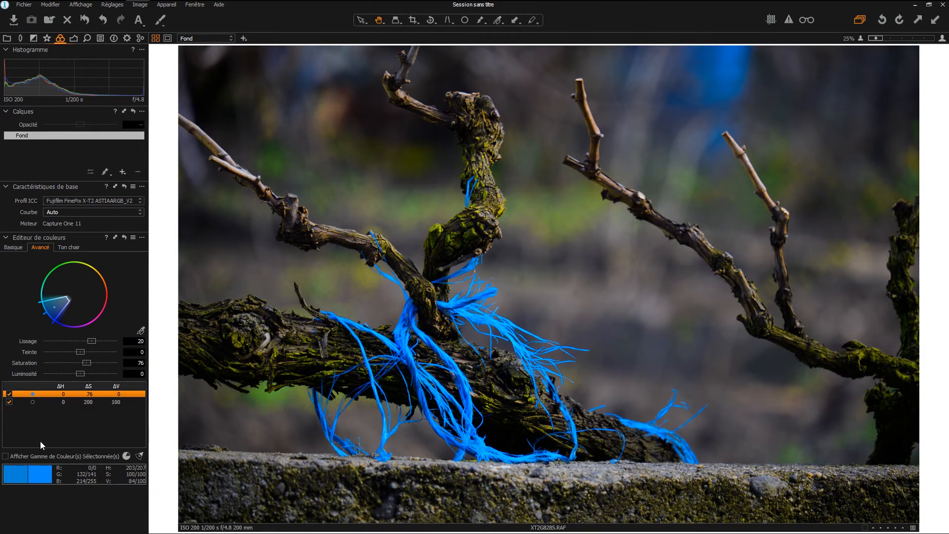
left_click(10, 403)
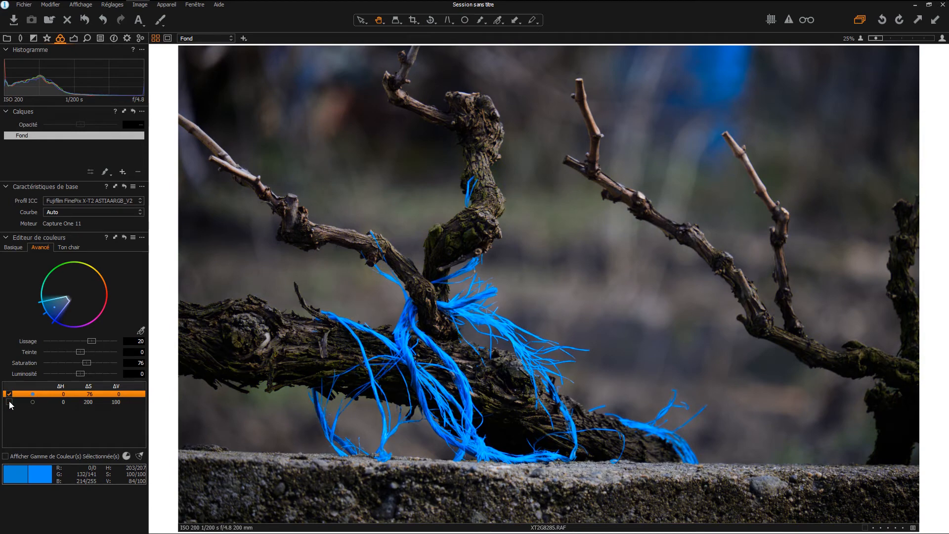
left_click(10, 403)
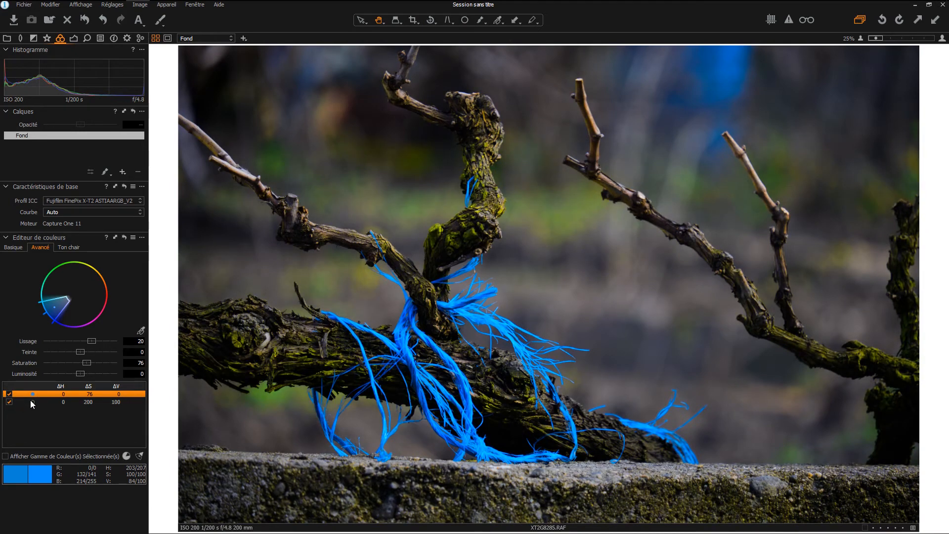
left_click(31, 402)
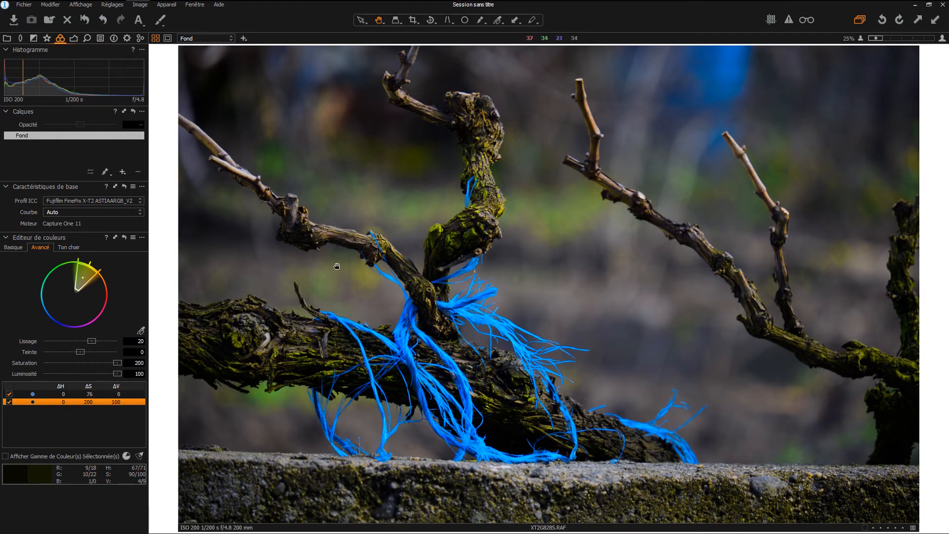
left_click(9, 402)
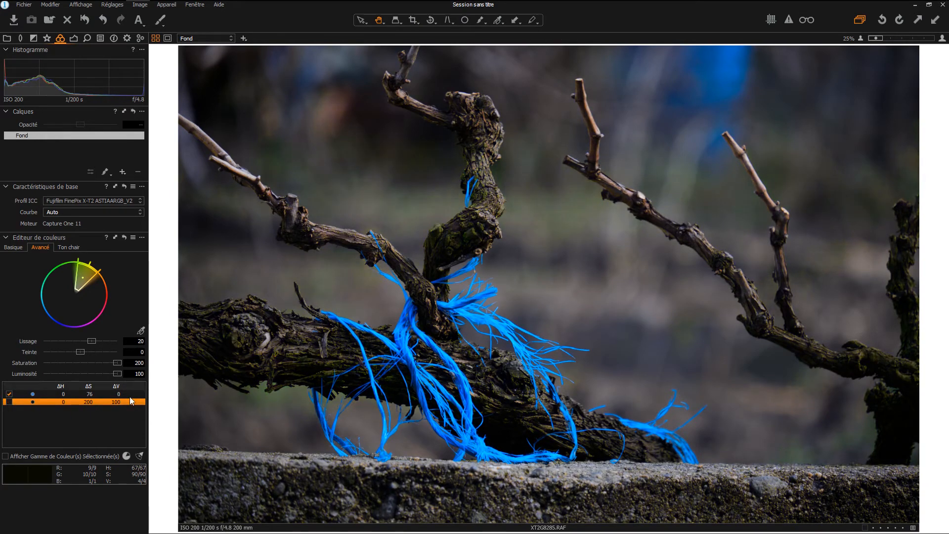
left_click(96, 391)
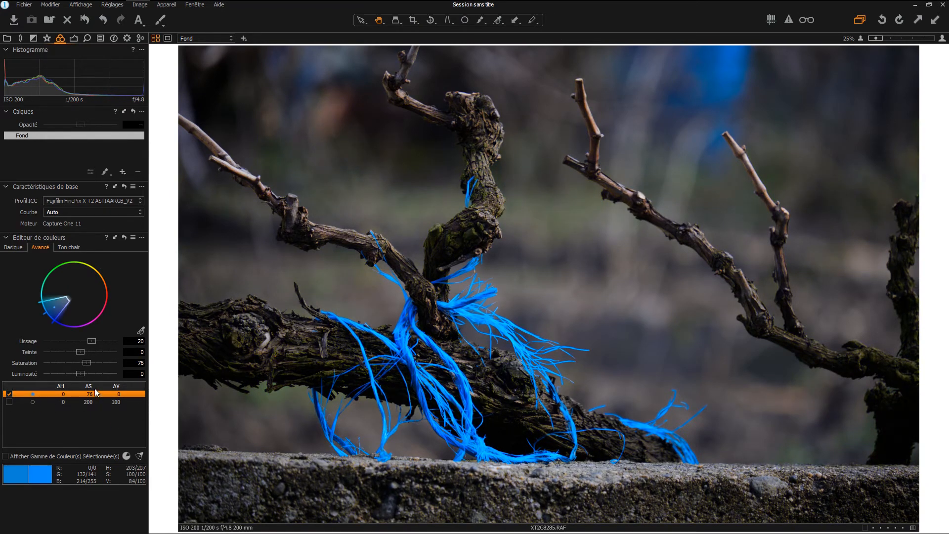
- Reset the blue string's saturation to 0 and preview only the selected blue colour range
double_click(82, 363)
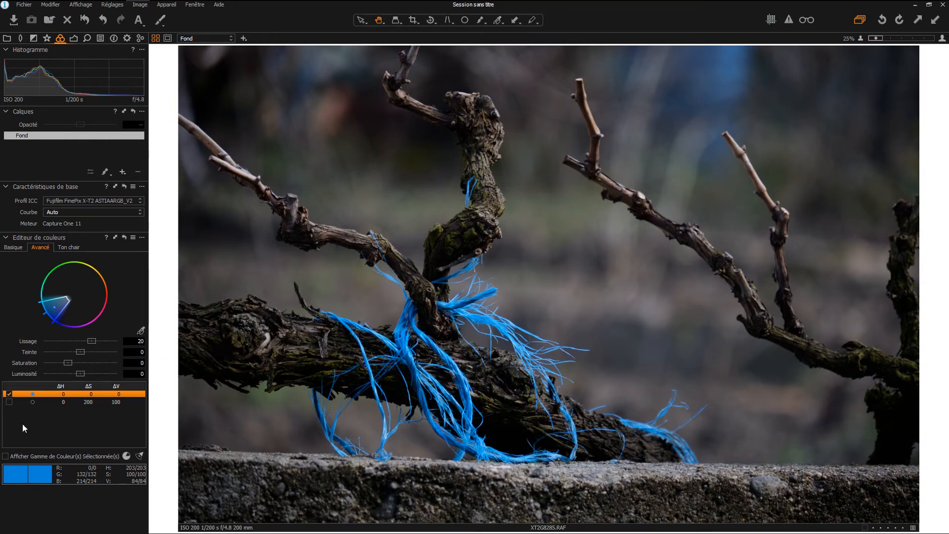
left_click(6, 456)
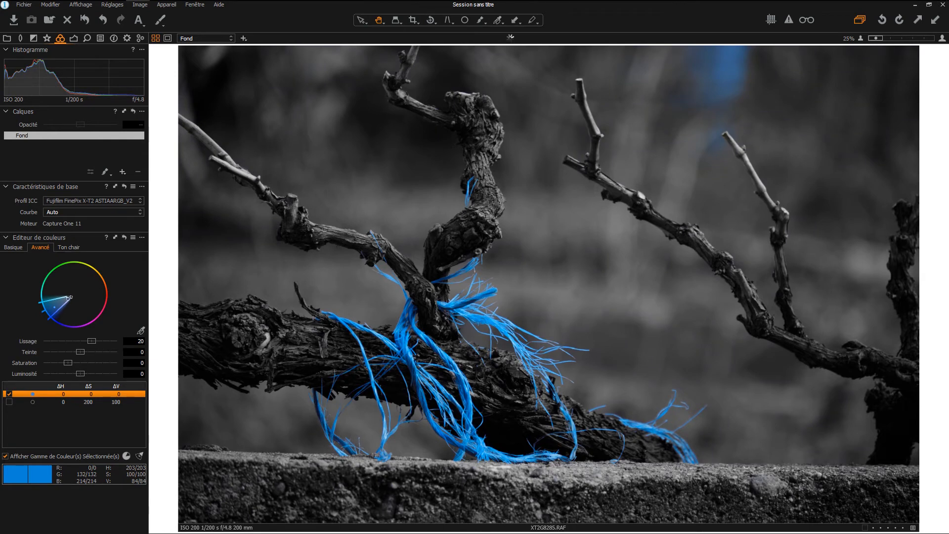
- Narrow the blue range and sample three more string tones so only the twine stays coloured
left_click_drag(68, 298, 56, 305)
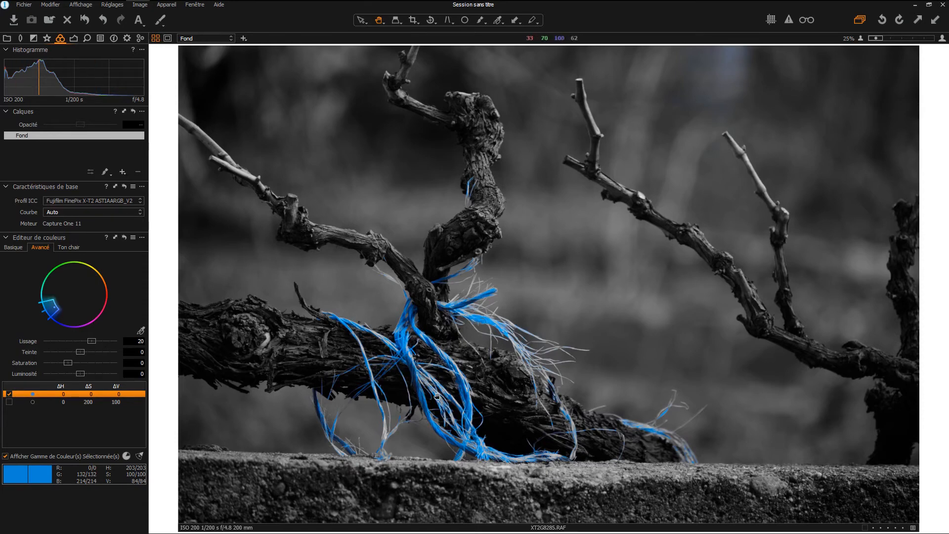
left_click(141, 330)
left_click(517, 344)
left_click(404, 340)
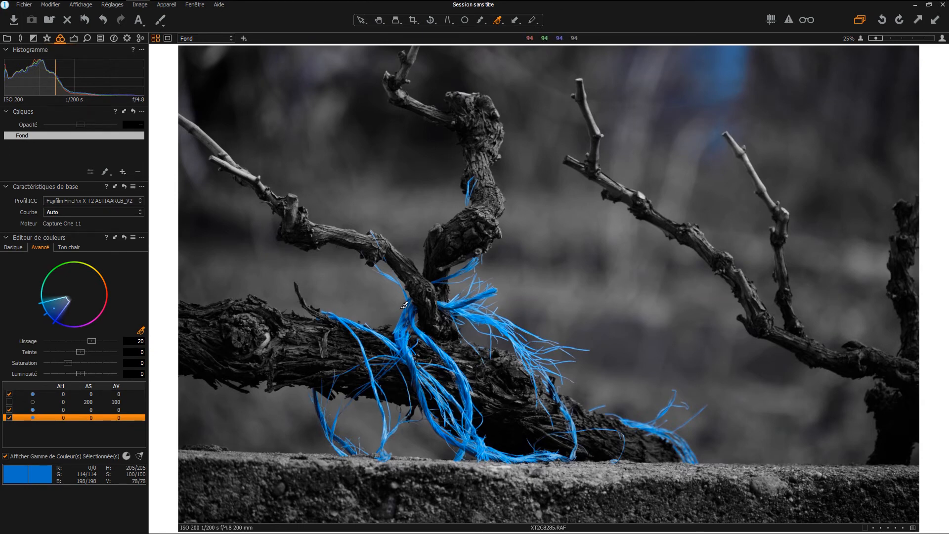
key("h")
left_click(142, 238)
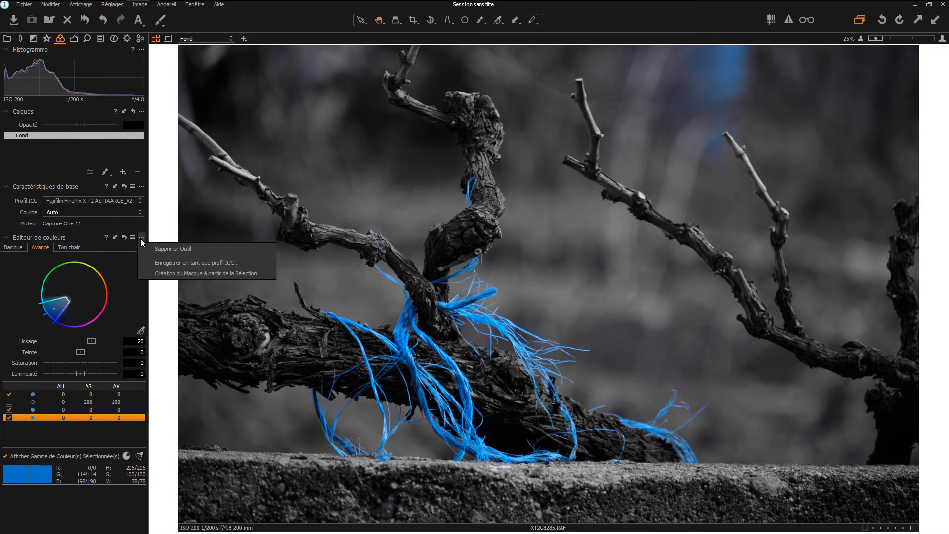
- Create a layer mask from the blue selection and name the new layer 'corde'
left_click(163, 273)
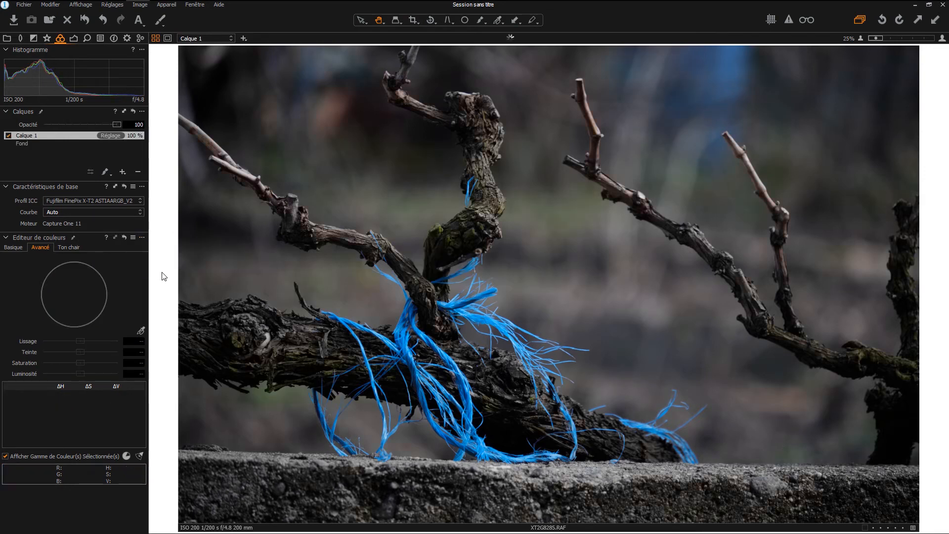
double_click(54, 137)
type("corde")
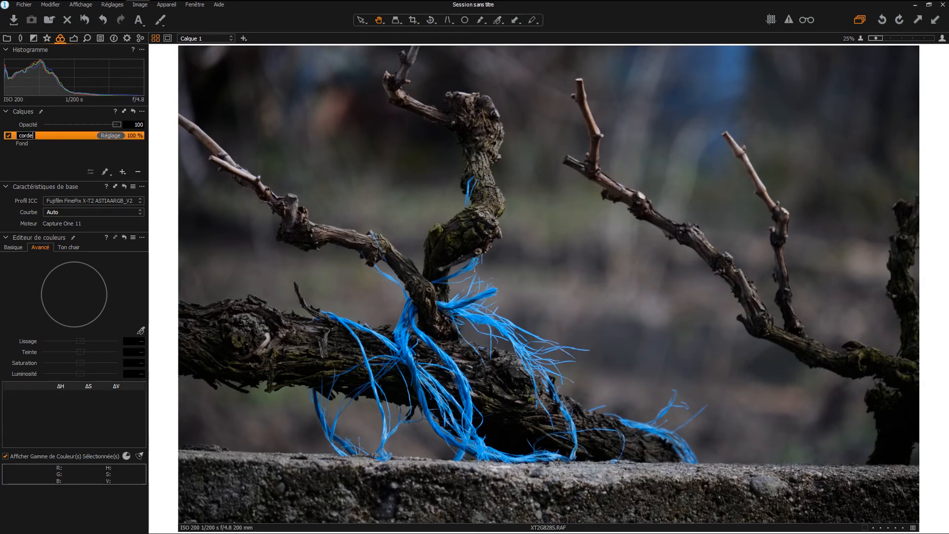
key("Return")
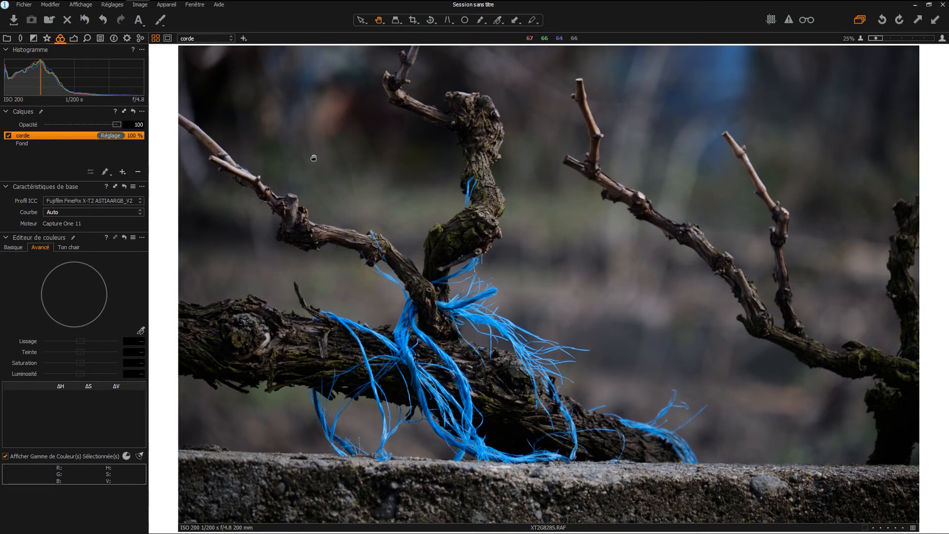
- Toggle on the red mask overlay for the corde layer with M
key("m")
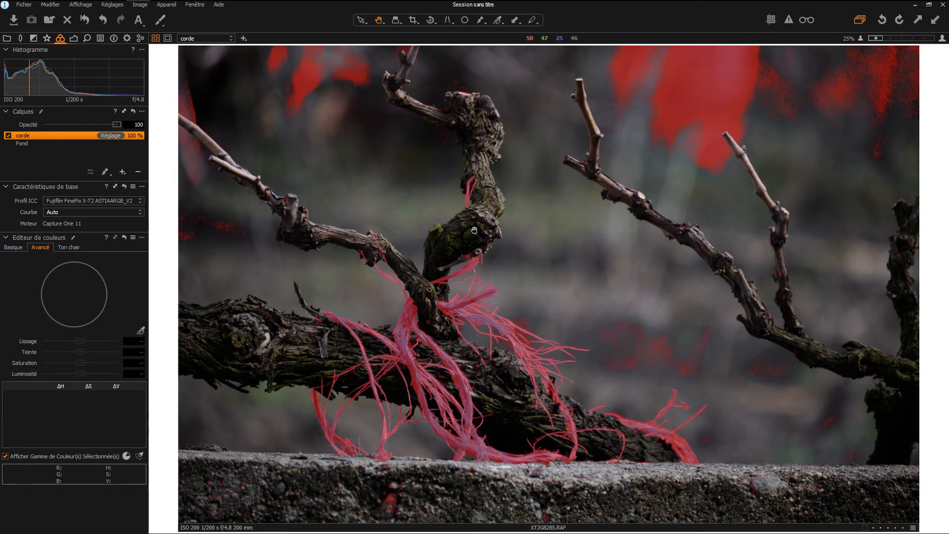
- Set the mask eraser to about size 397 and erase the mask across the top background
key("e")
right_click(551, 206)
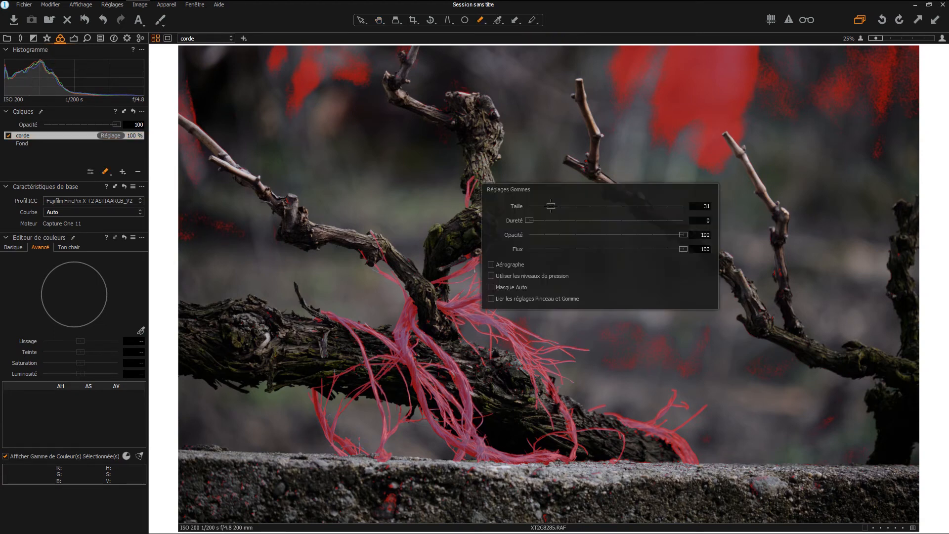
right_click(561, 201)
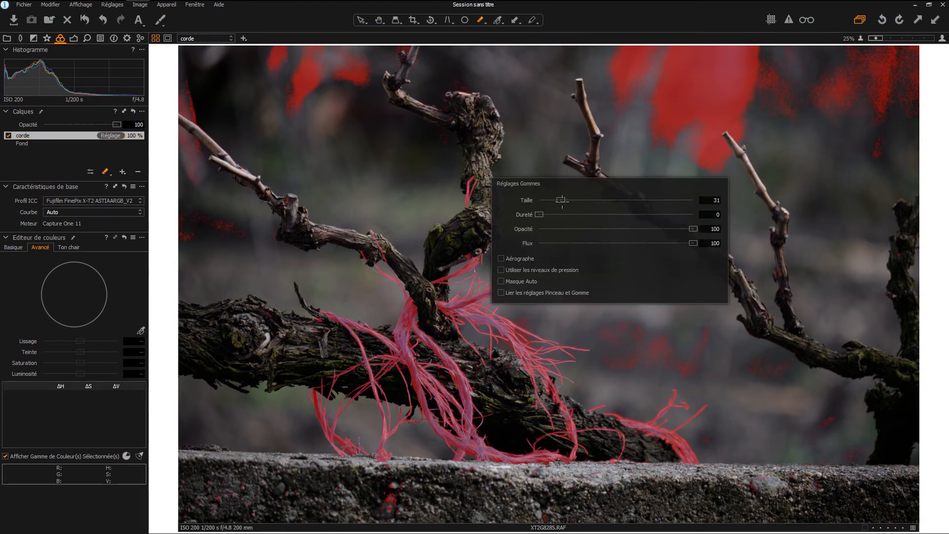
left_click_drag(560, 201, 596, 200)
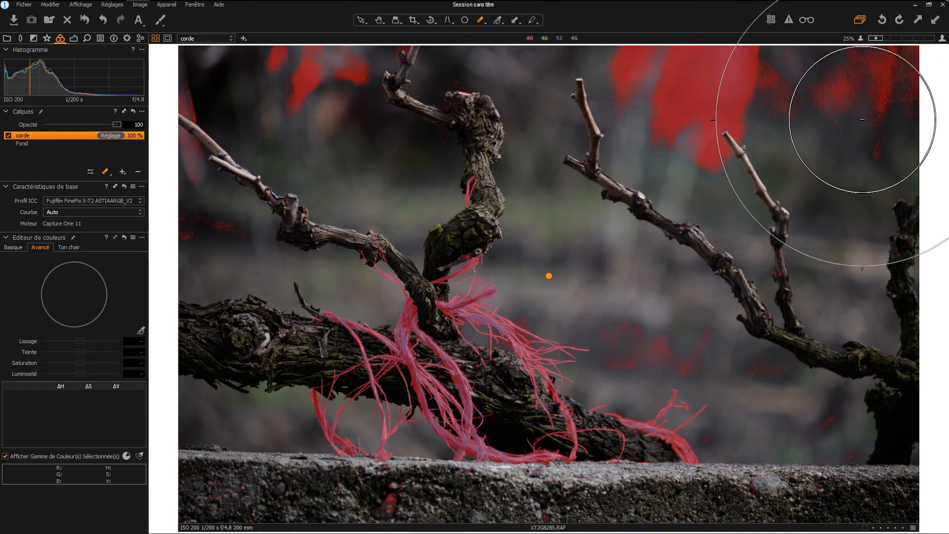
mouse_move(645, 92)
left_mouse_down()
mouse_move(790, 56)
mouse_move(262, 57)
mouse_move(199, 96)
mouse_move(181, 167)
left_mouse_up()
- Erase stray mask patches in the lower-right background and along the stone wall
right_click(806, 107)
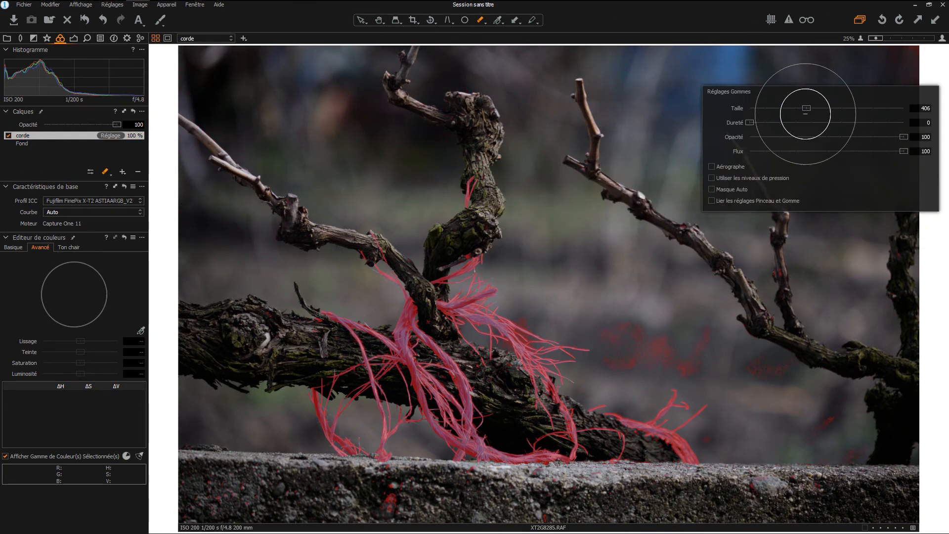
mouse_move(653, 367)
left_mouse_down()
mouse_move(788, 286)
mouse_move(821, 430)
left_mouse_up()
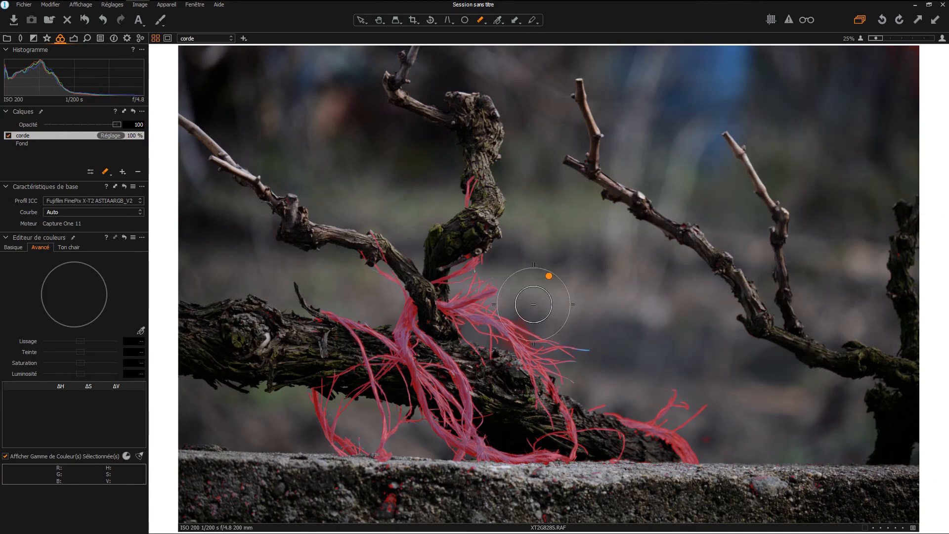
left_click_drag(345, 501, 553, 496)
mouse_move(207, 504)
left_mouse_down()
mouse_move(225, 450)
mouse_move(317, 451)
mouse_move(174, 451)
left_mouse_up()
- With a soft eraser of 71–81, clean remnants beside the fibres and trunk, then hide the mask
right_click(225, 451)
left_click_drag(225, 437, 206, 436)
scroll(549, 327, "up", 3)
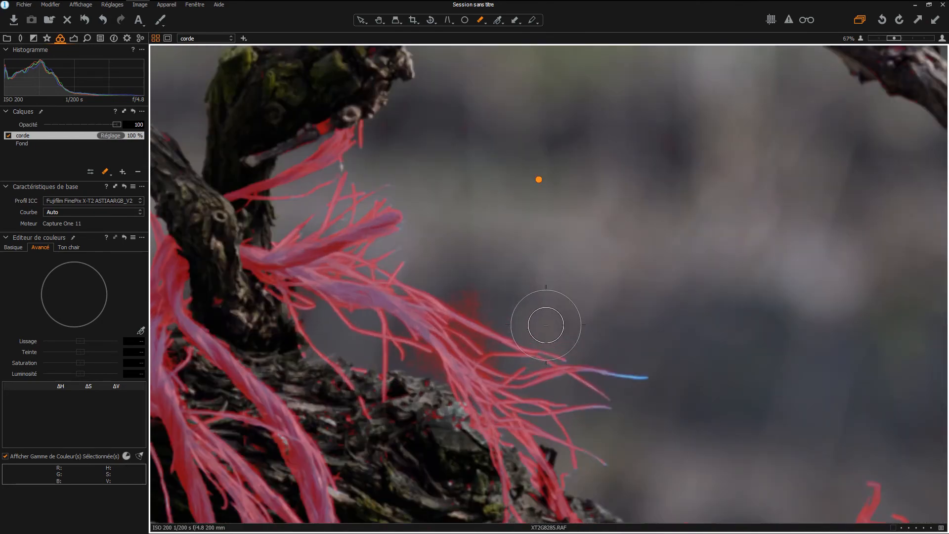
right_click(509, 264)
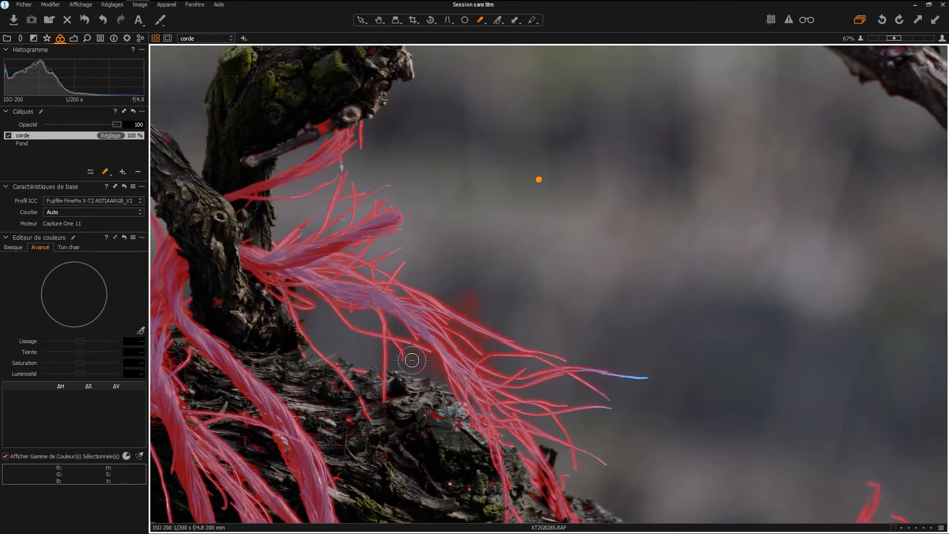
left_click_drag(466, 288, 476, 299)
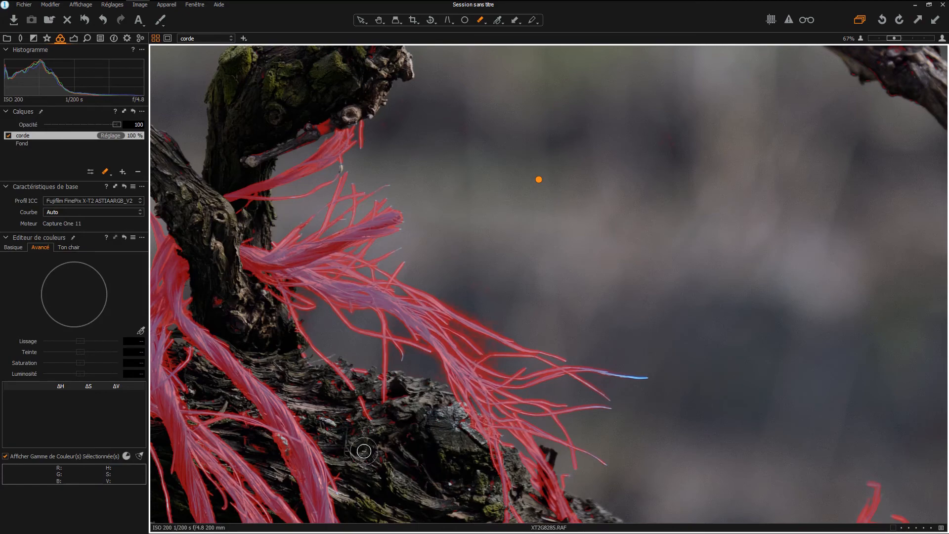
left_click_drag(291, 357, 297, 359)
key("ctrl+0")
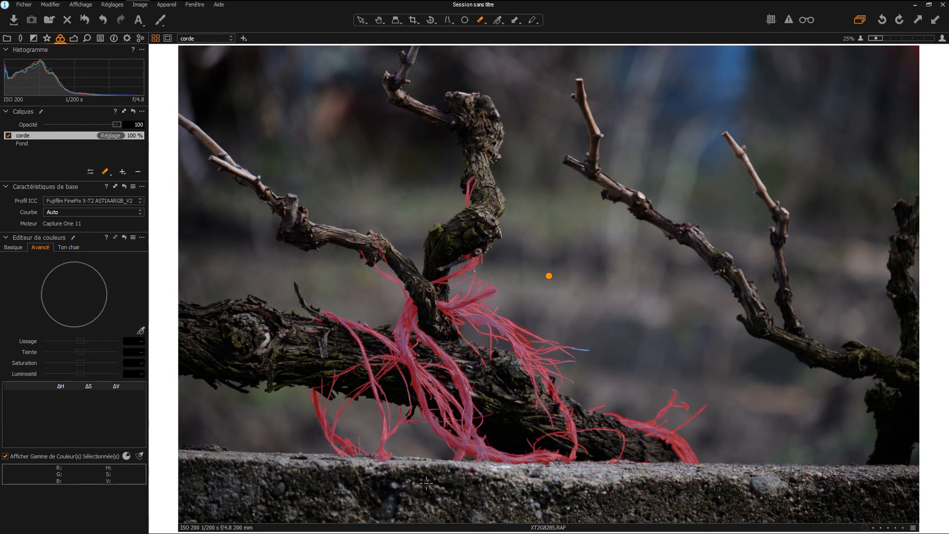
key("m")
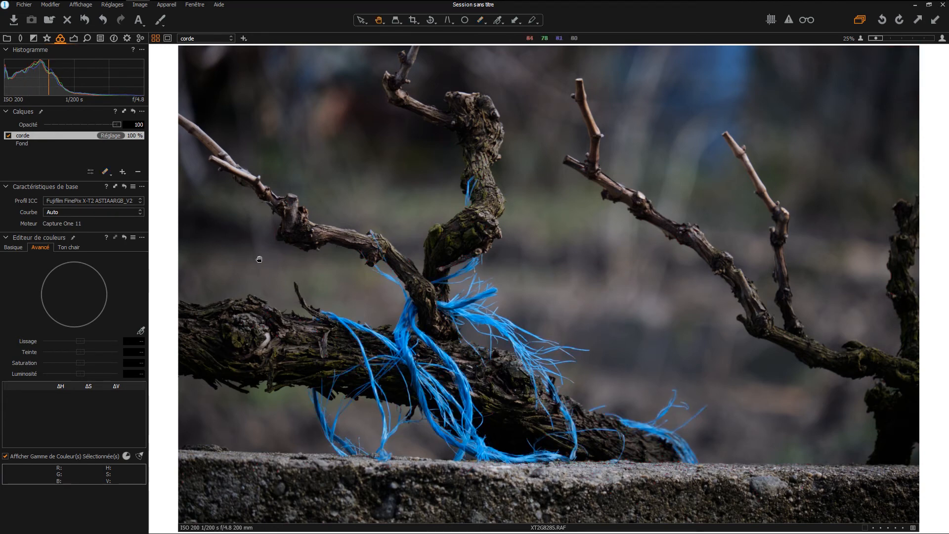
- In the exposure tools, push Hautes lumières to 100 and try Ombre at 100 before resetting it to 0
key("h")
left_click(73, 39)
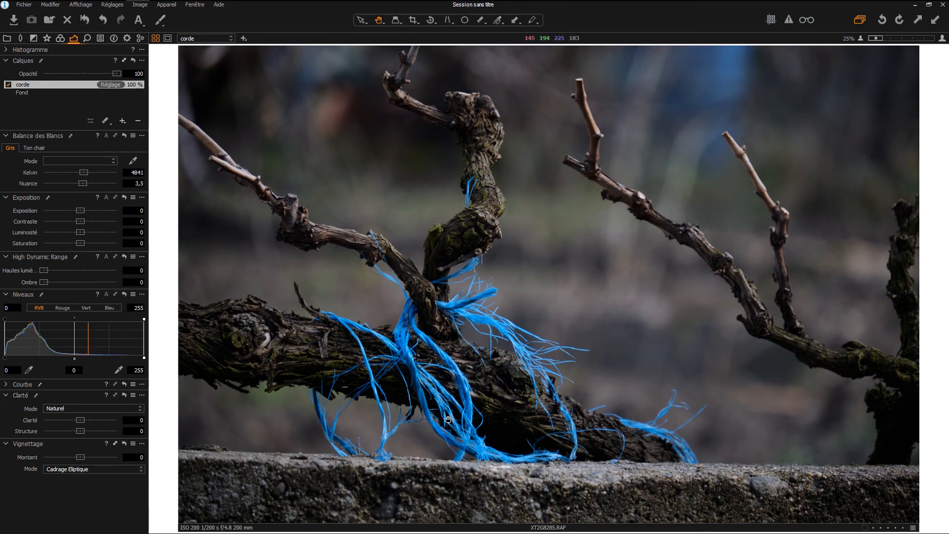
left_click(60, 39)
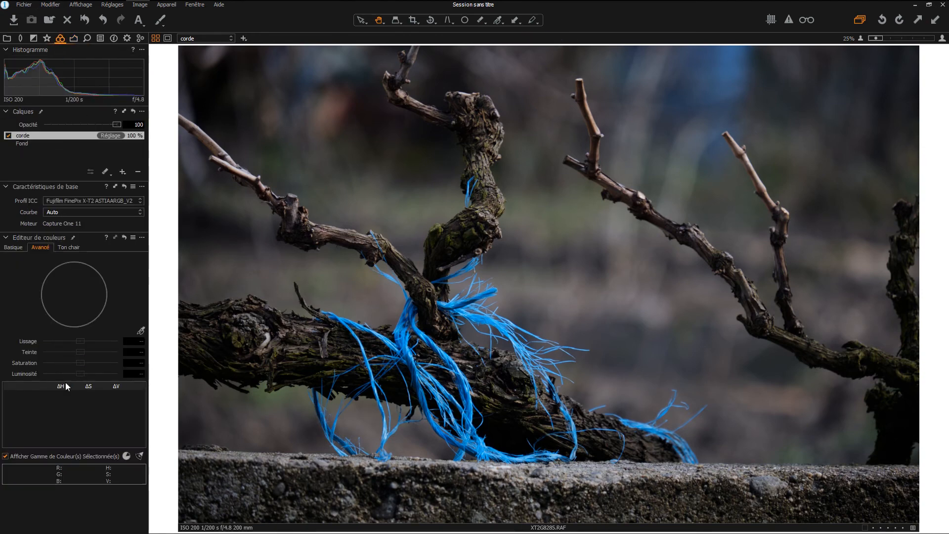
left_click(73, 39)
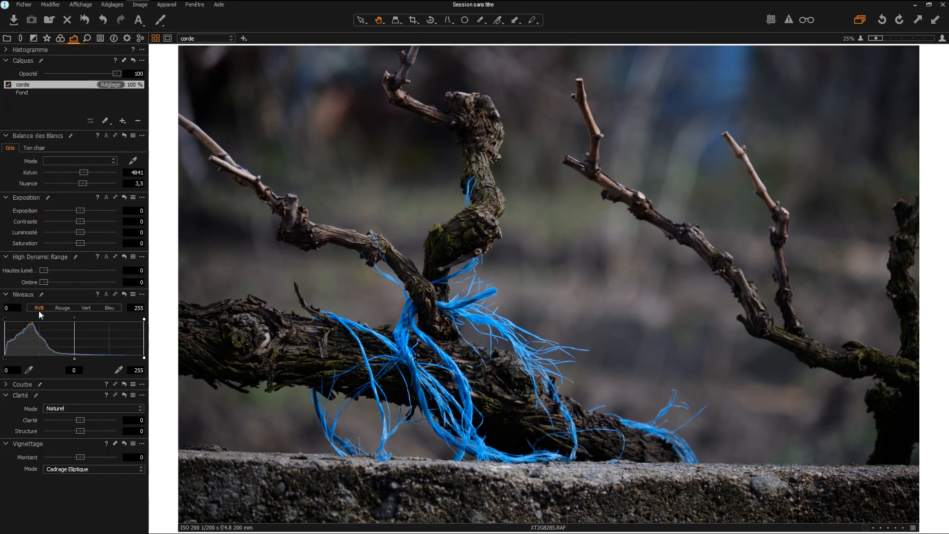
left_click_drag(44, 271, 133, 275)
left_click_drag(44, 282, 124, 276)
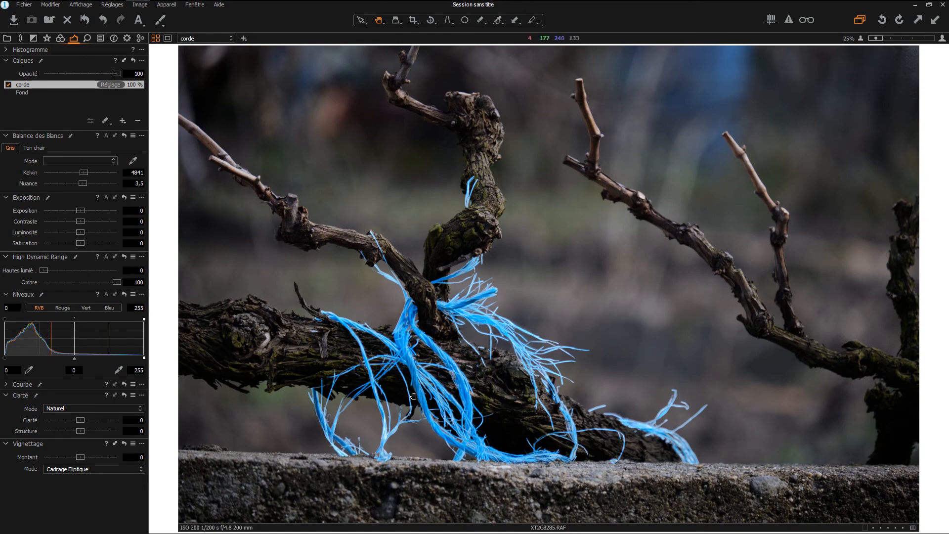
double_click(111, 283)
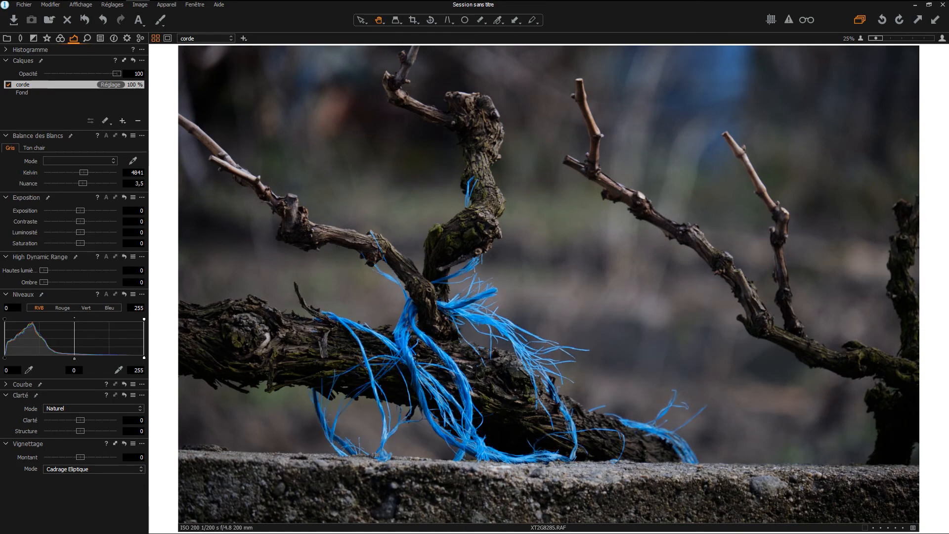
- Give the corde layer Clarté 15 and Structure 28, then fit the photo in view
scroll(450, 366, "up", 5)
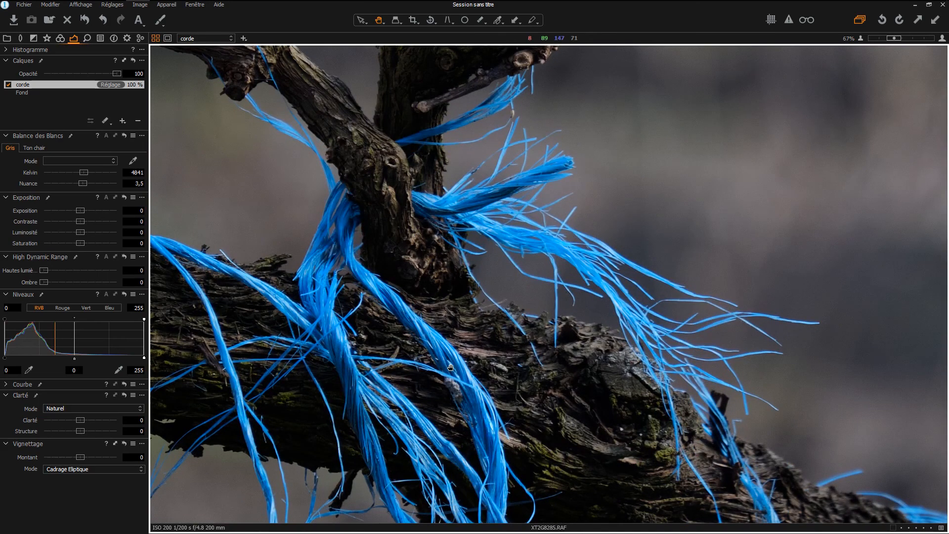
scroll(450, 367, "up", 2)
mouse_move(81, 420)
left_mouse_down()
mouse_move(102, 423)
mouse_move(85, 425)
mouse_move(92, 432)
left_mouse_up()
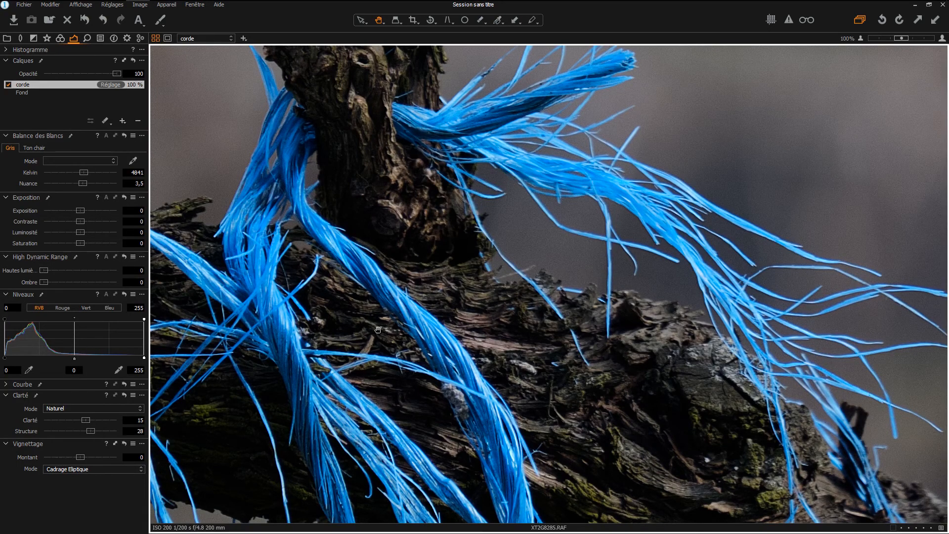
left_click(389, 323)
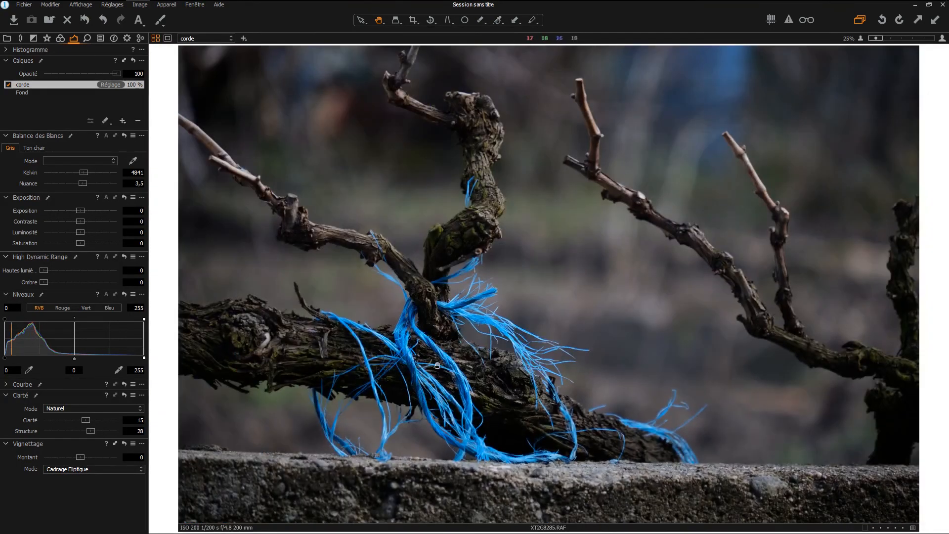
- Open the Details tools, try a sharpening amount of 61, reset it to 0 and fit the photo
scroll(465, 386, "up", 2)
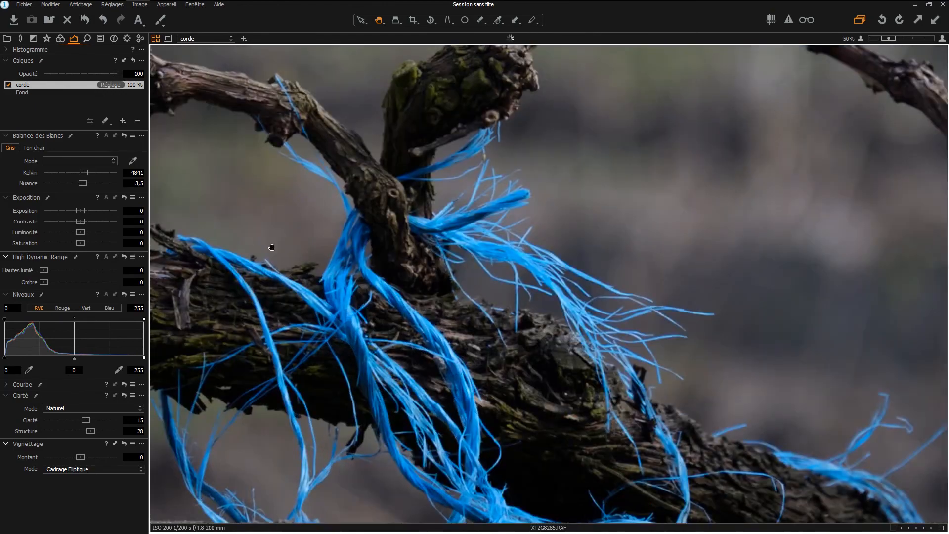
left_click(87, 38)
scroll(372, 315, "up", 1)
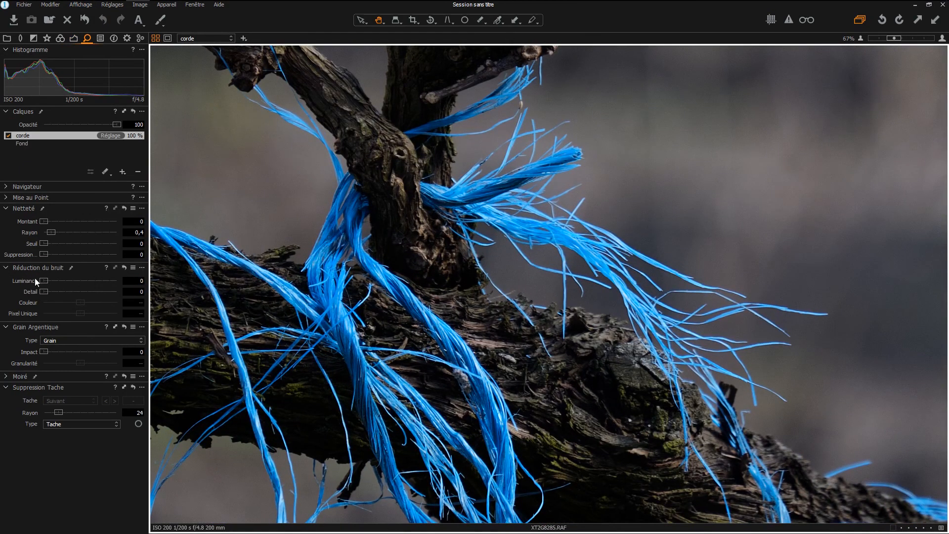
left_click_drag(45, 222, 66, 224)
double_click(67, 224)
double_click(417, 214)
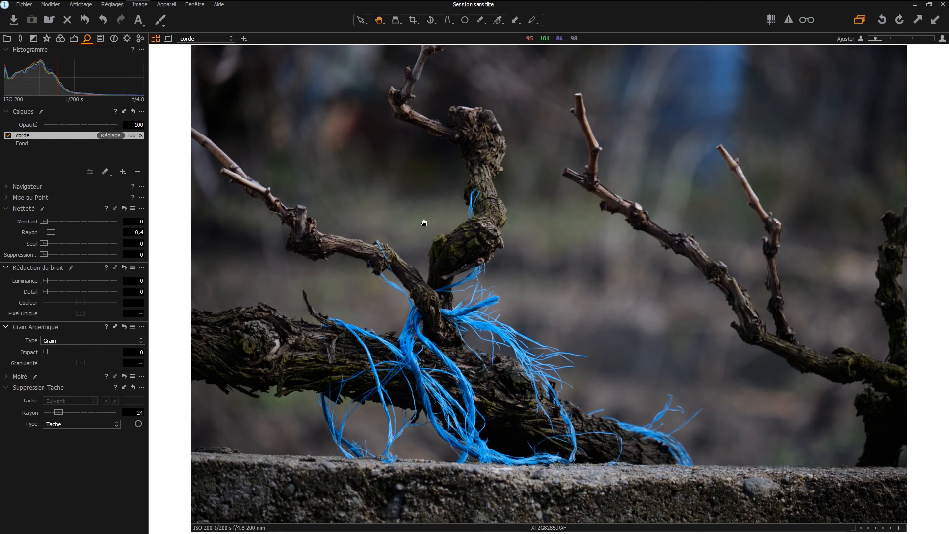
scroll(522, 386, "up", 2)
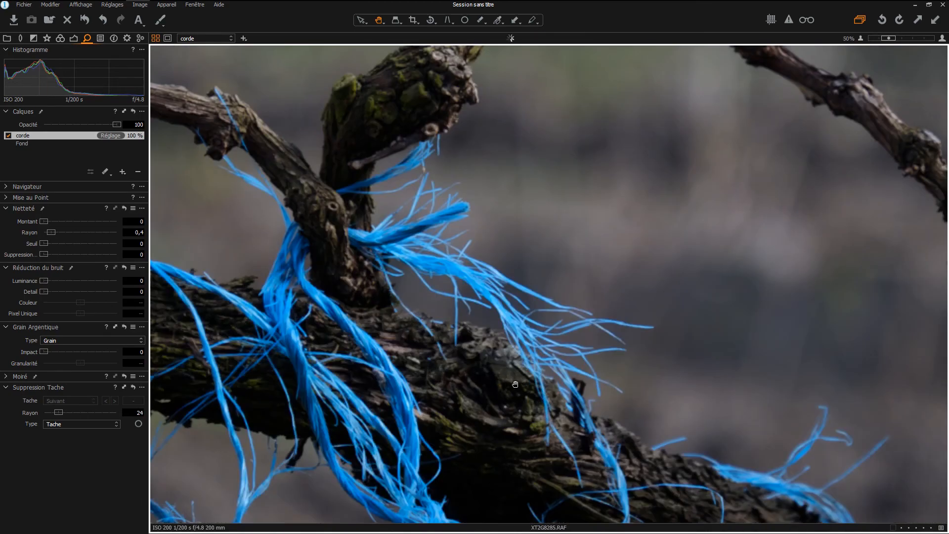
scroll(515, 384, "down", 1)
left_click_drag(513, 373, 530, 324)
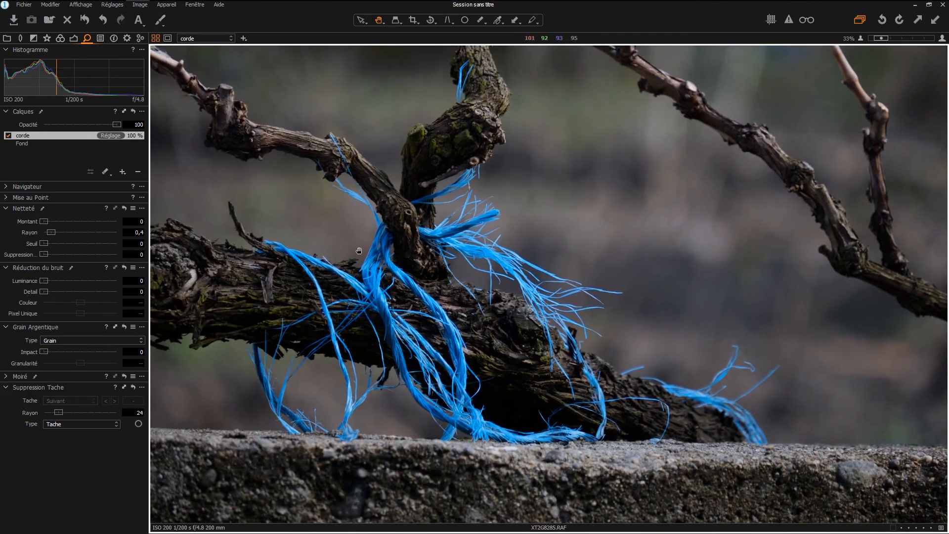
scroll(469, 385, "up", 1)
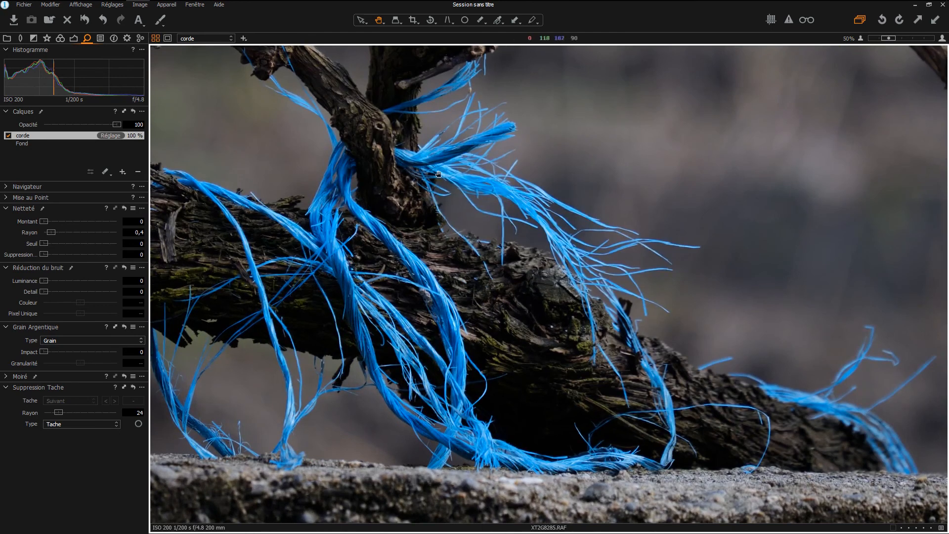
double_click(535, 232)
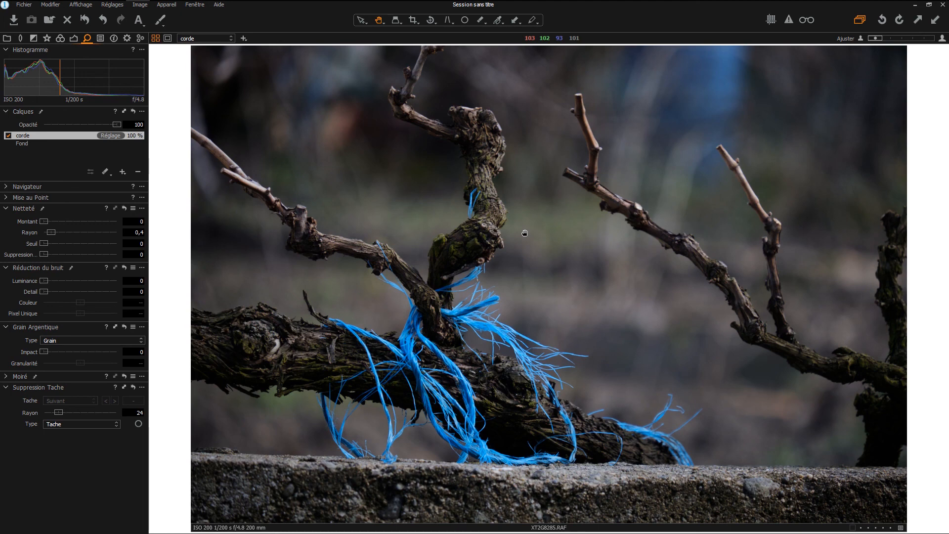
- Switch back to the Color tools for the corde layer
left_click(60, 39)
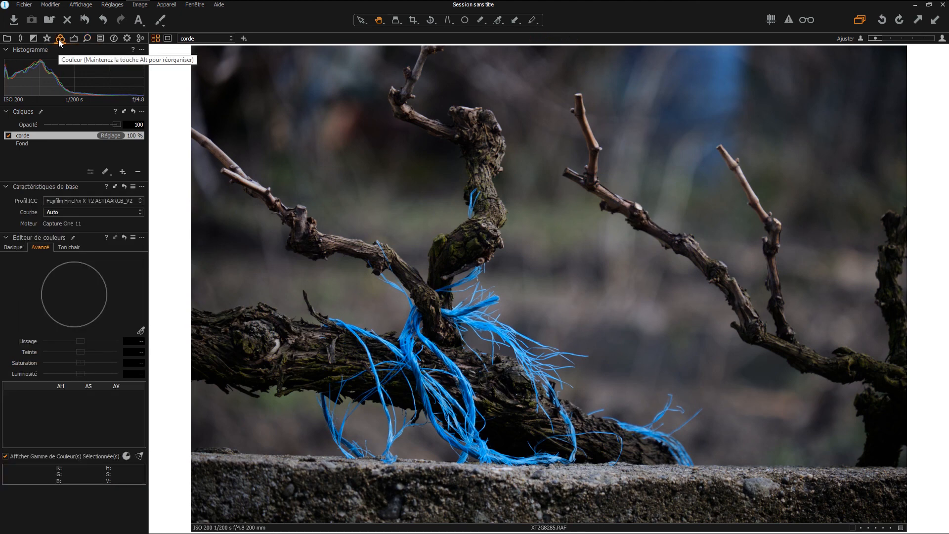